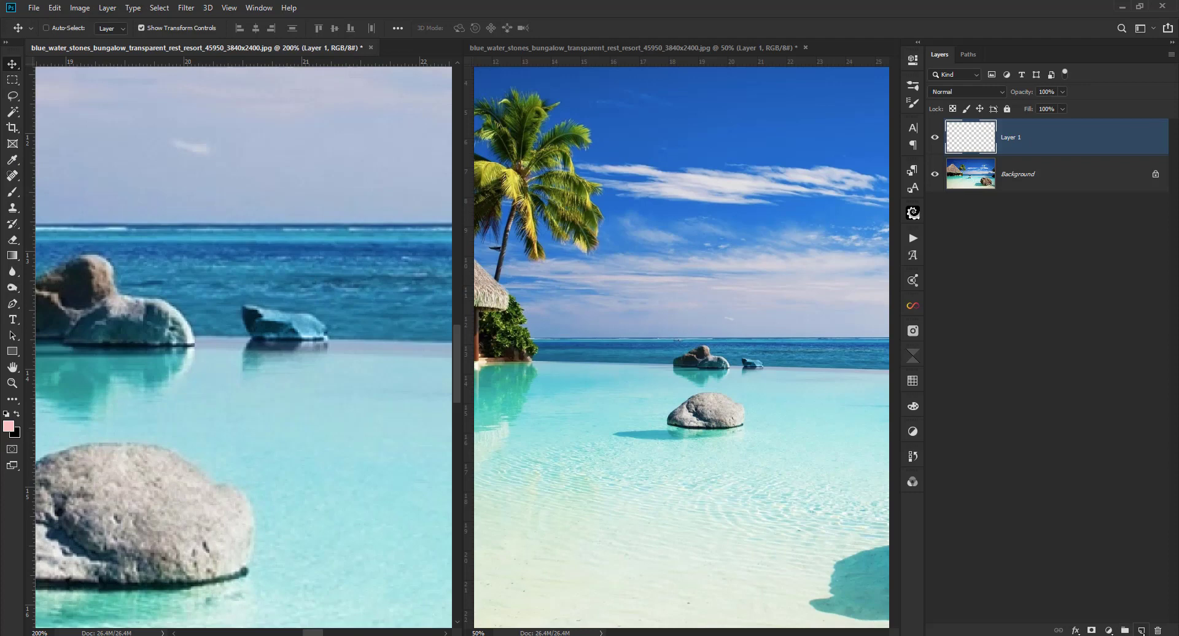
Step: Clone Stamp water over the small blue rock and paint a copy of the boot and leg
left_click(13, 209)
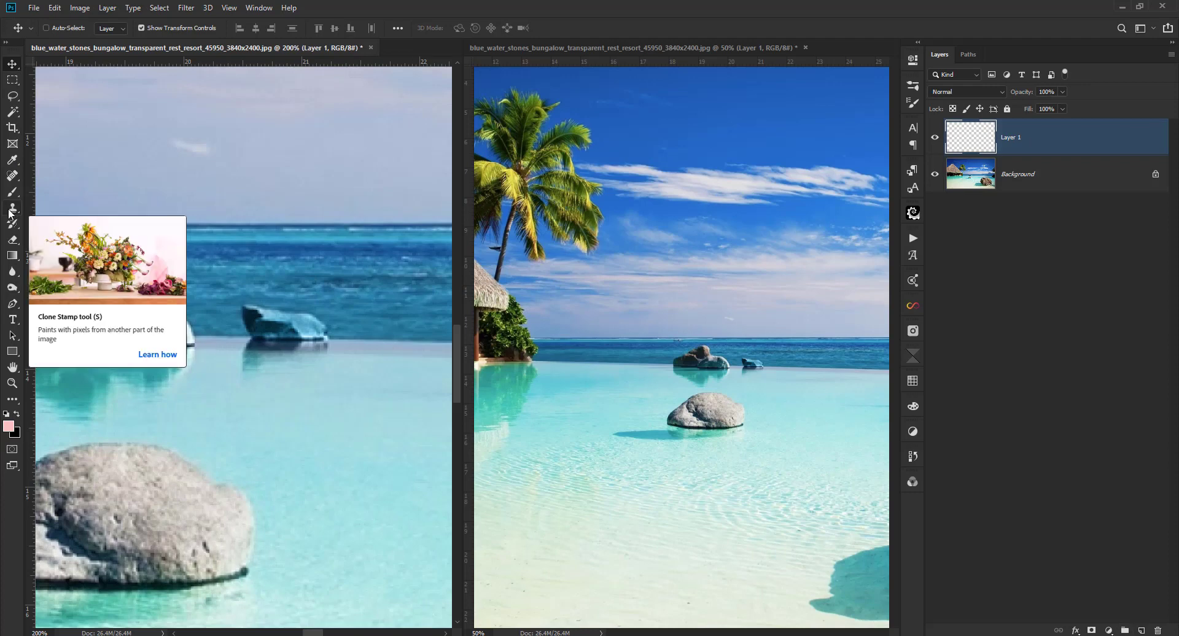
left_click(299, 327, "alt")
left_click_drag(229, 336, 186, 320)
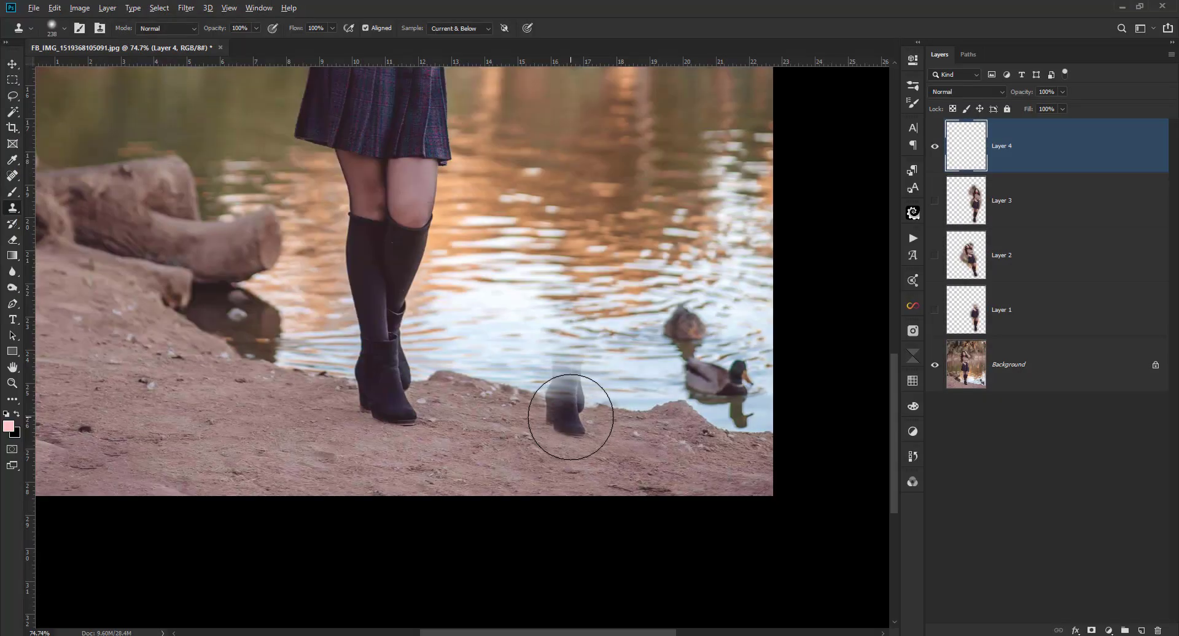
mouse_move(571, 417)
left_mouse_down()
mouse_move(586, 342)
mouse_move(573, 250)
mouse_move(606, 211)
left_mouse_up()
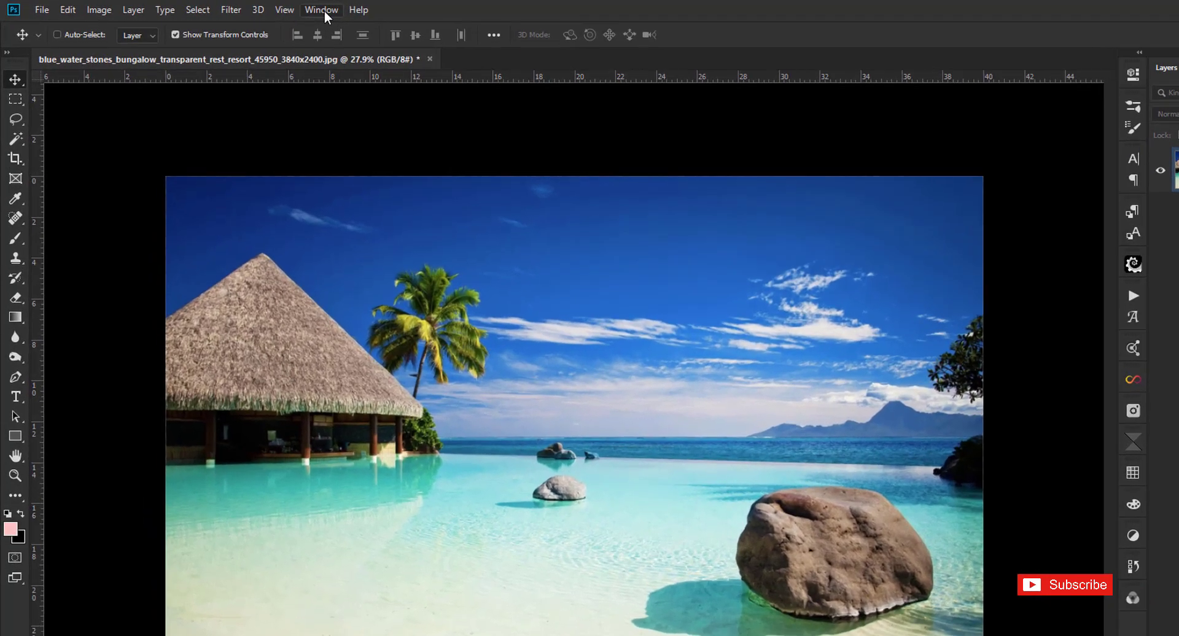
Step: Open a second window of the beach resort photo and flip between both tabs
left_click(258, 8)
mouse_move(267, 21)
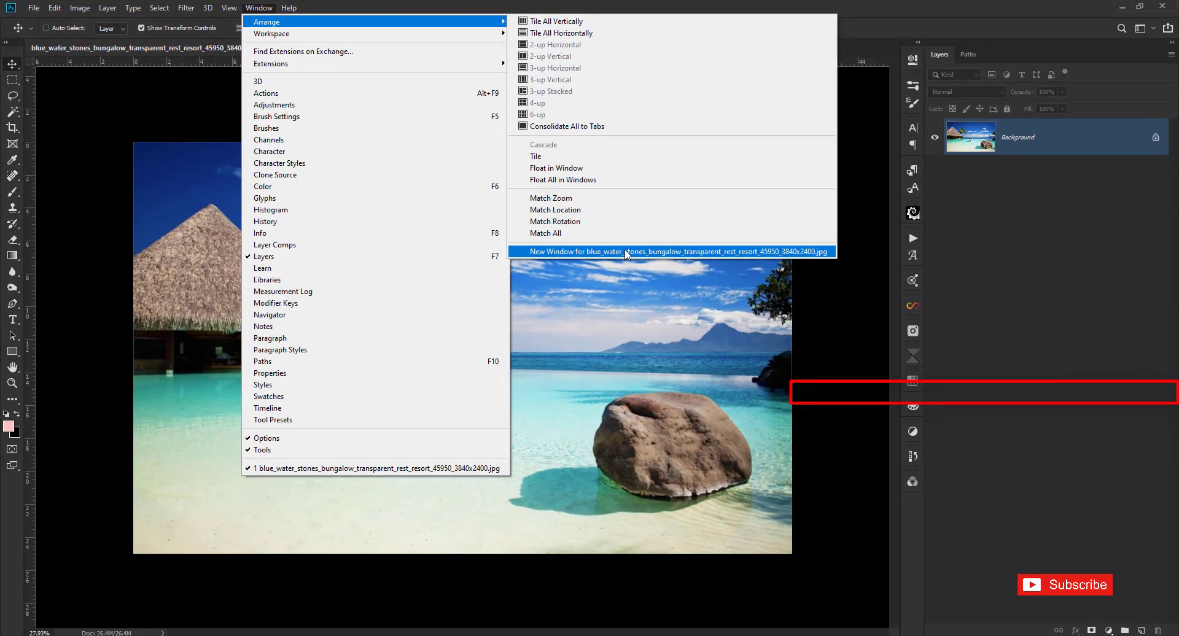
left_click(634, 254)
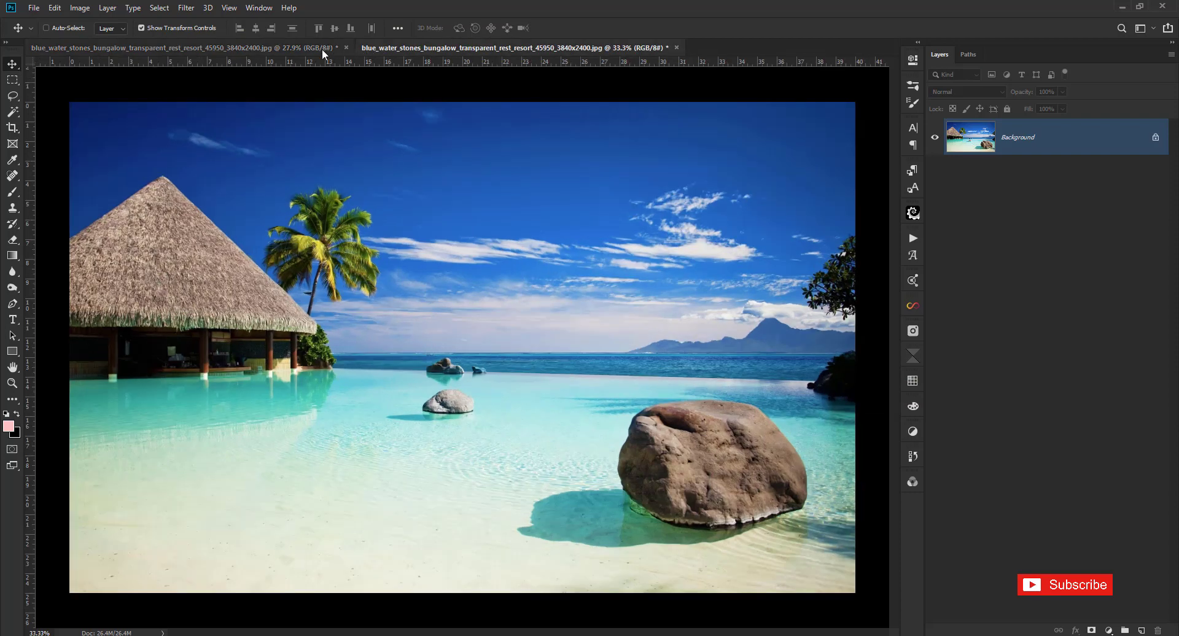
left_click(322, 50)
left_click(396, 49)
left_click(296, 49)
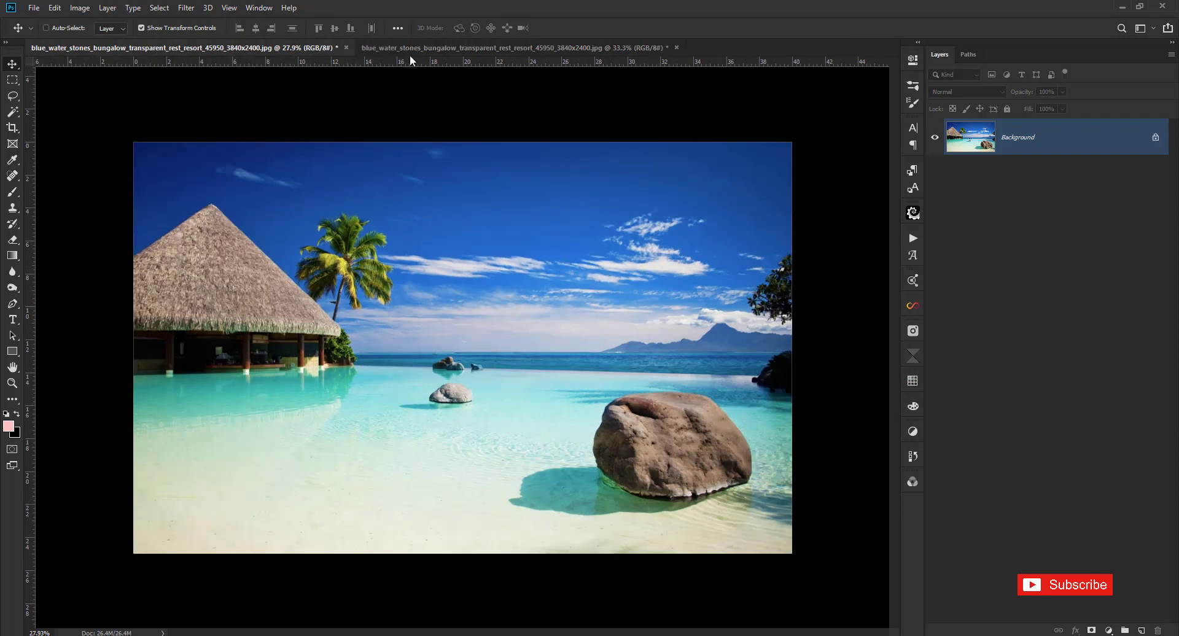
left_click(426, 49)
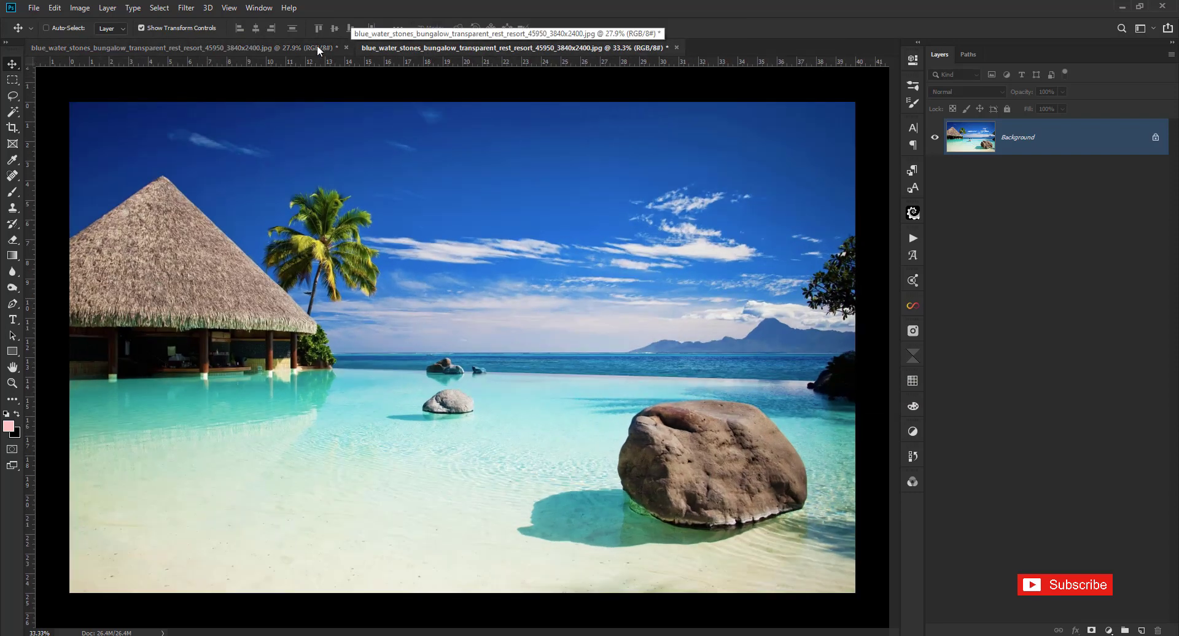
Step: Keep comparing the two photo tabs, then bring up the Window Arrange options again
left_click(325, 48)
left_click(417, 48)
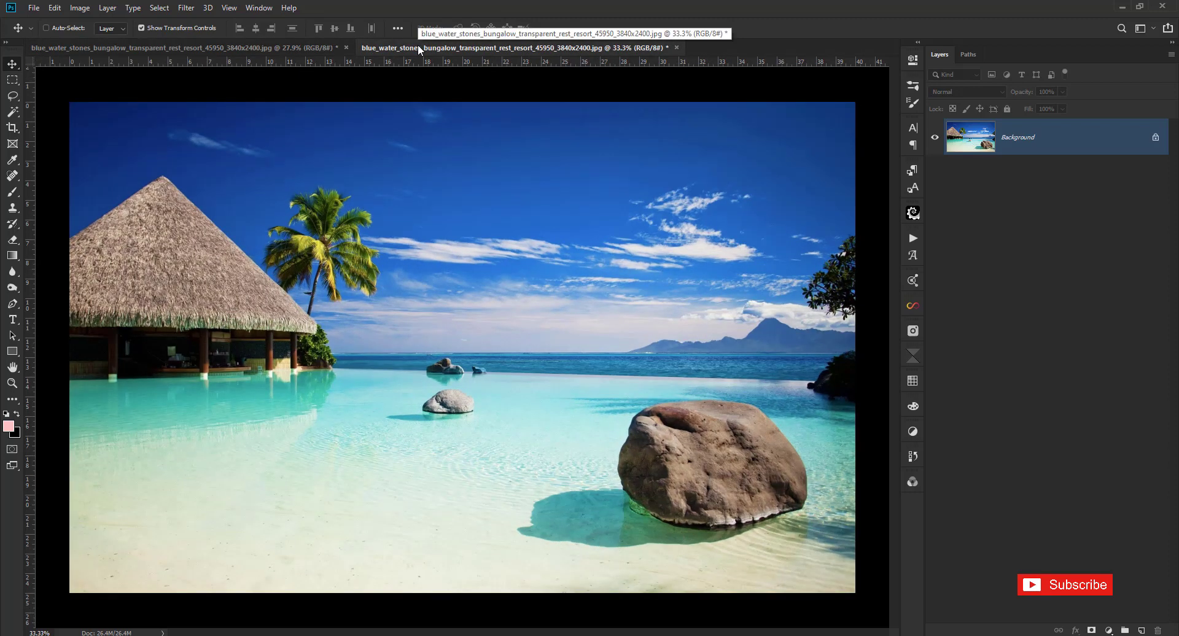
left_click(286, 48)
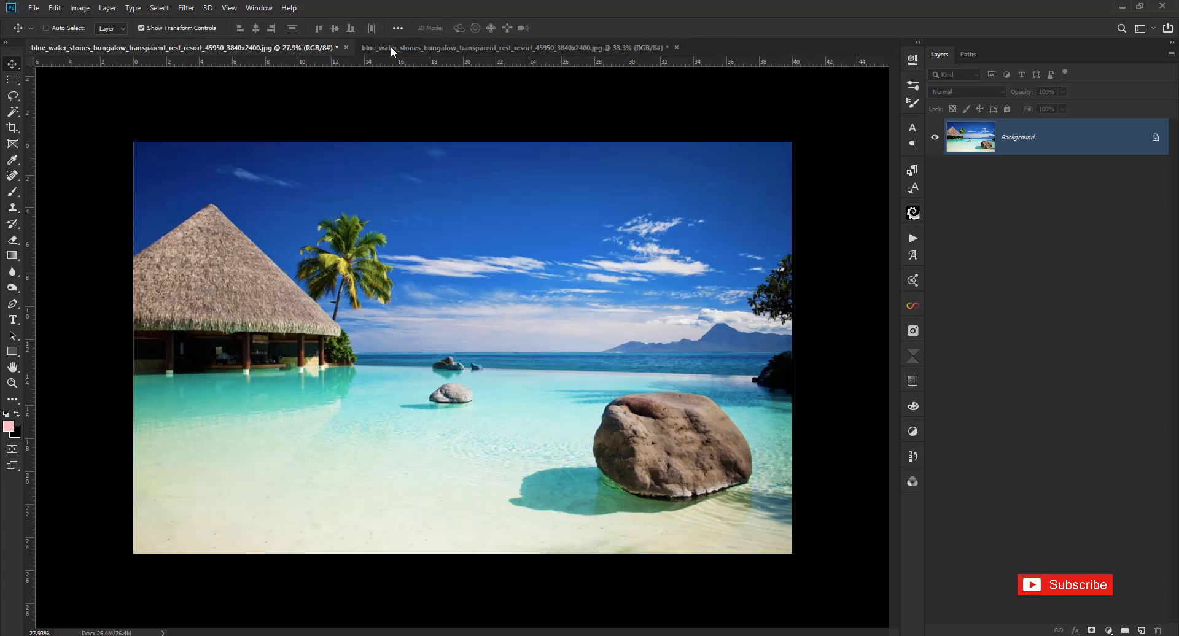
left_click(411, 49)
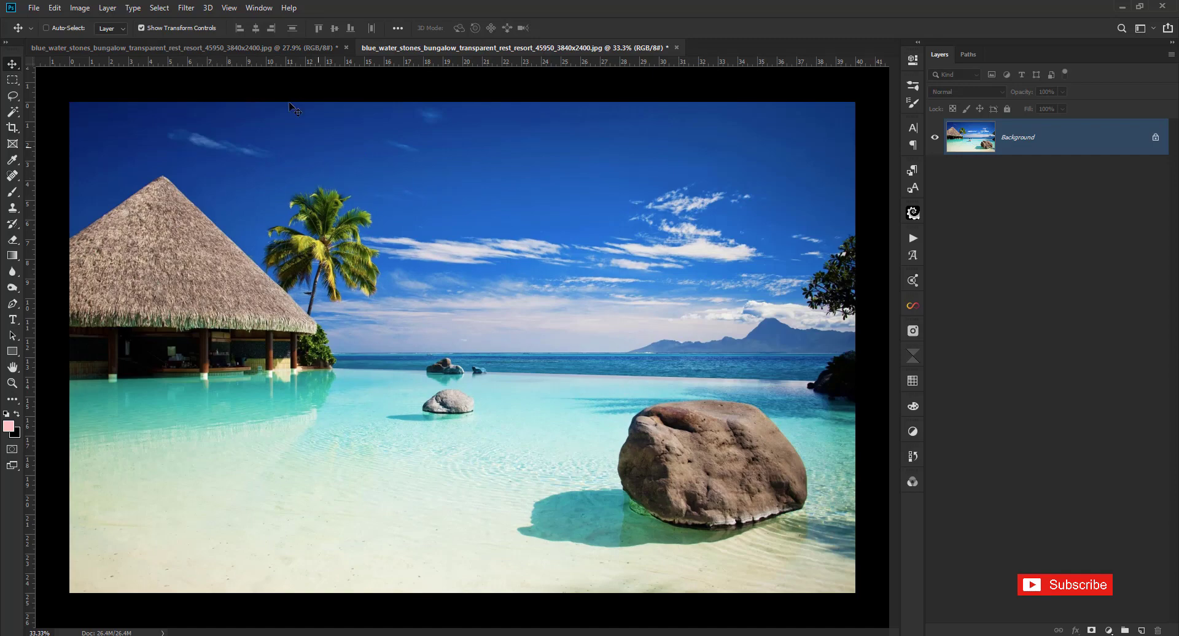
left_click(267, 8)
mouse_move(448, 37)
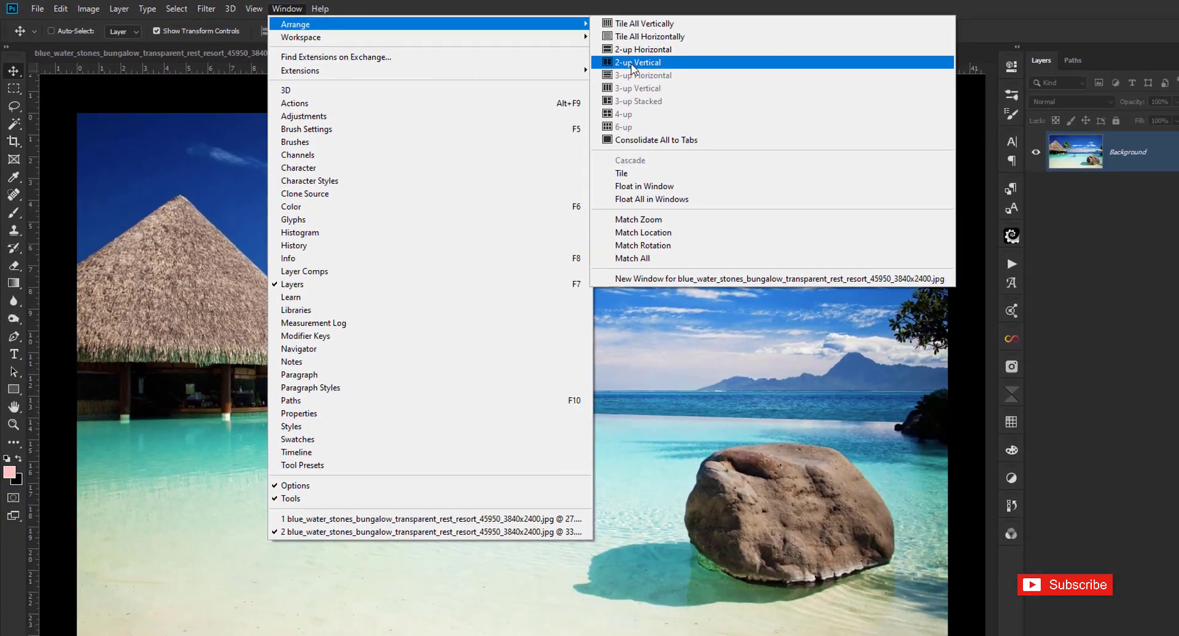
Step: Tile the two windows 2-up vertically and zoom the right view to 50%
left_click(997, 104)
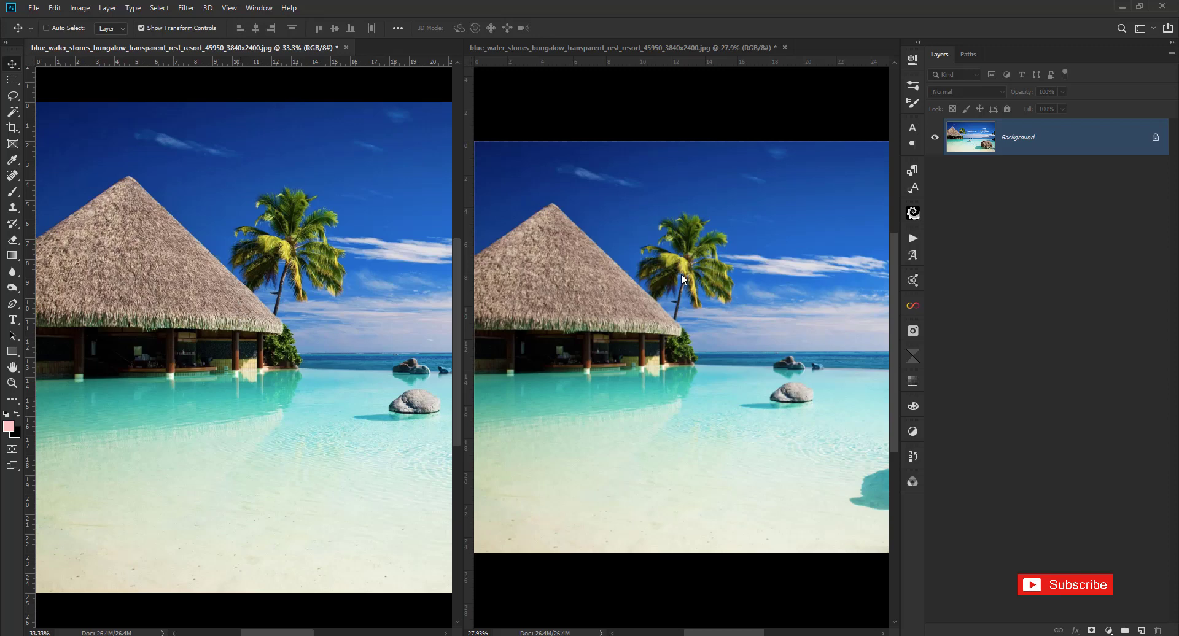
left_click(252, 278)
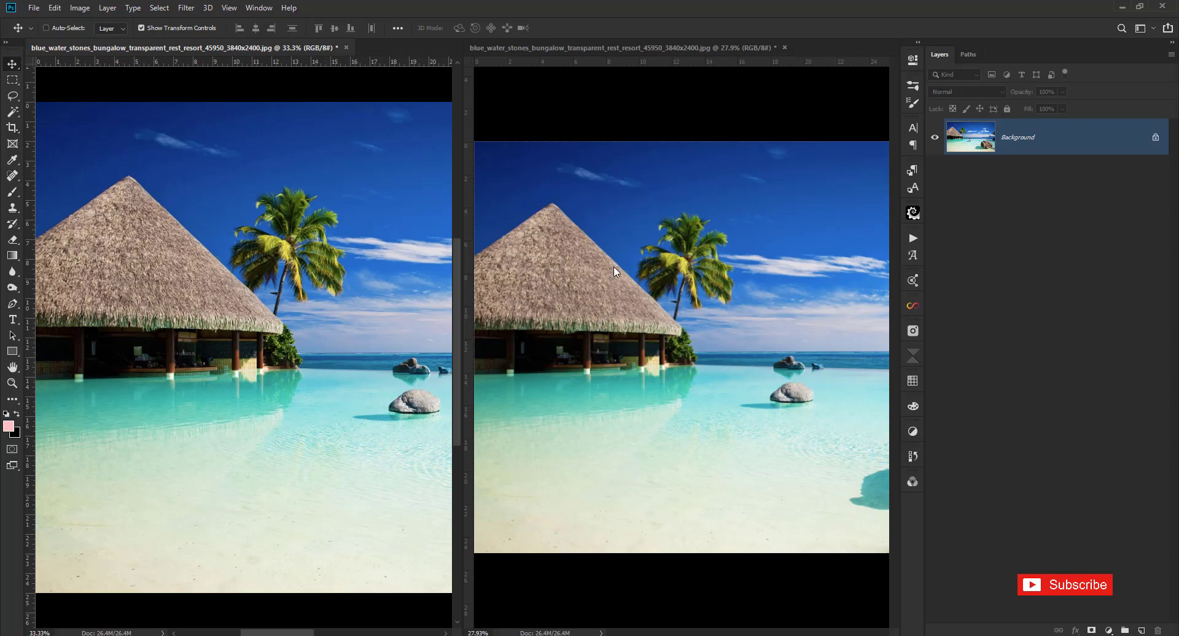
left_click(661, 330, "ctrl")
left_click(661, 330, "ctrl")
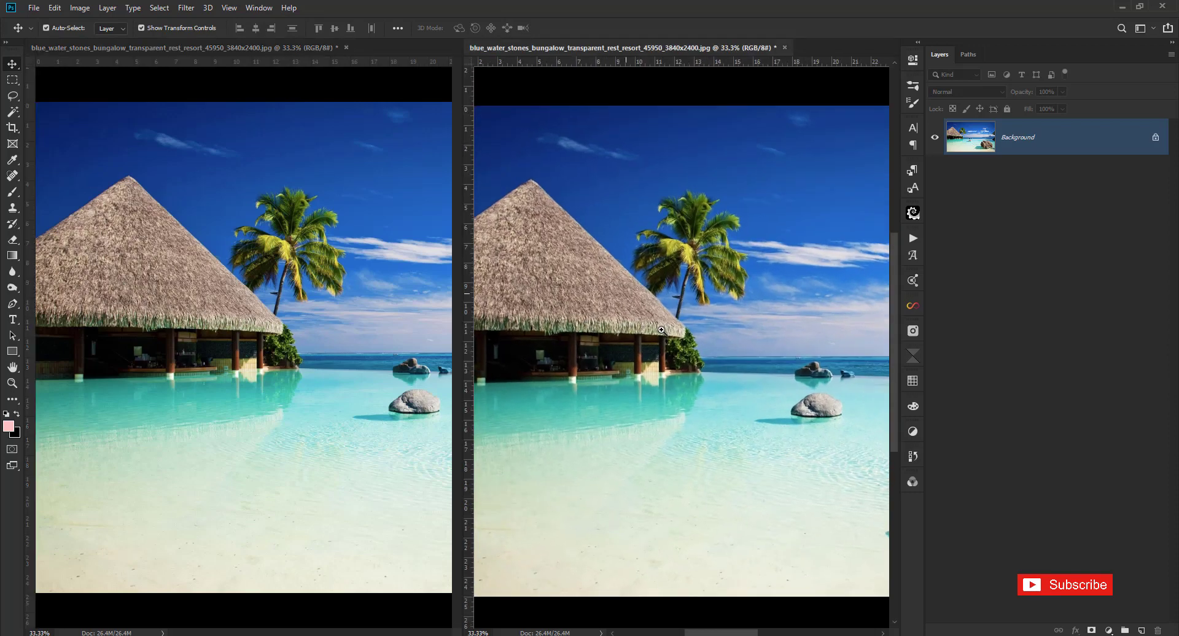
left_click(690, 332, "ctrl")
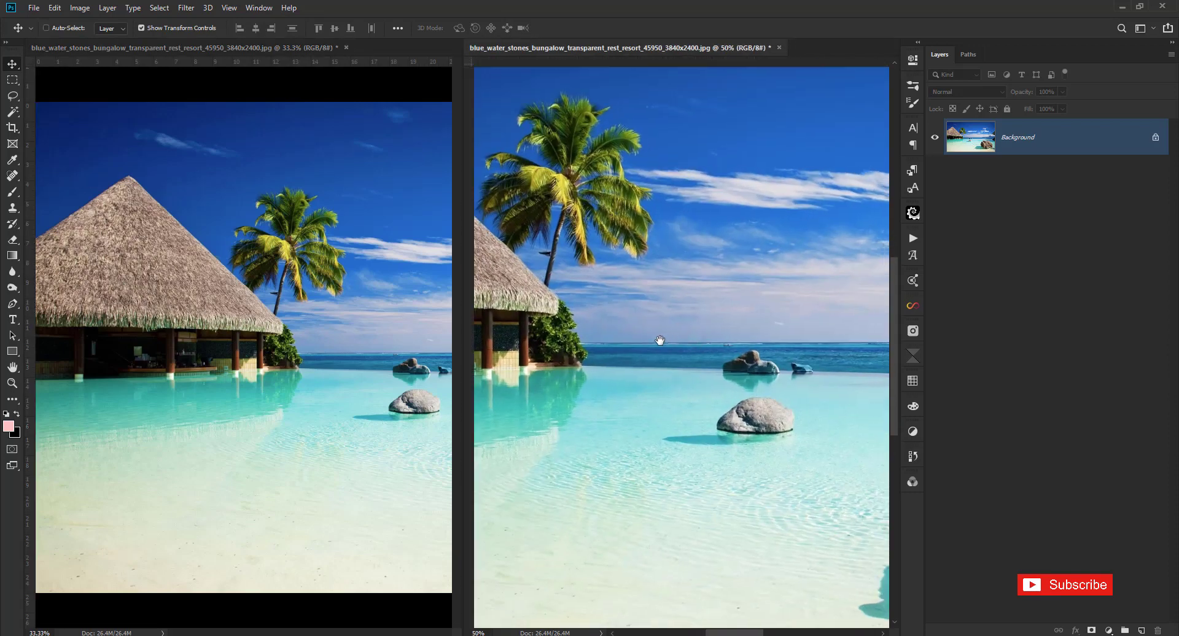
Step: Zoom the left view in on the rocks to 200%
left_click(282, 319)
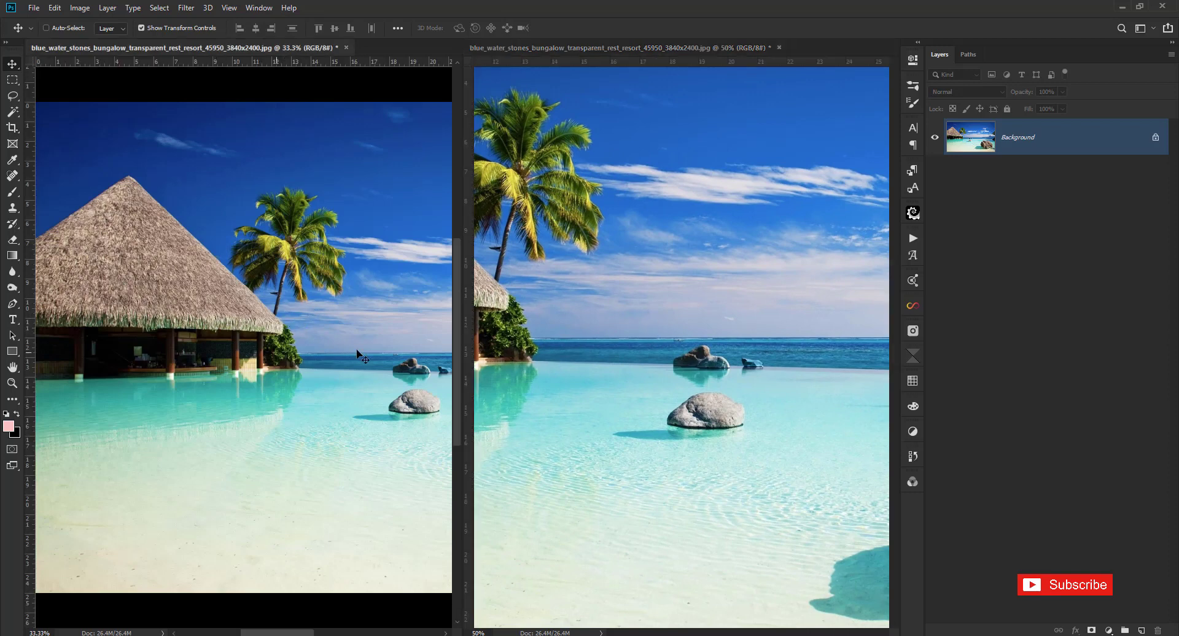
left_click(353, 337, "ctrl")
left_click(168, 332, "ctrl")
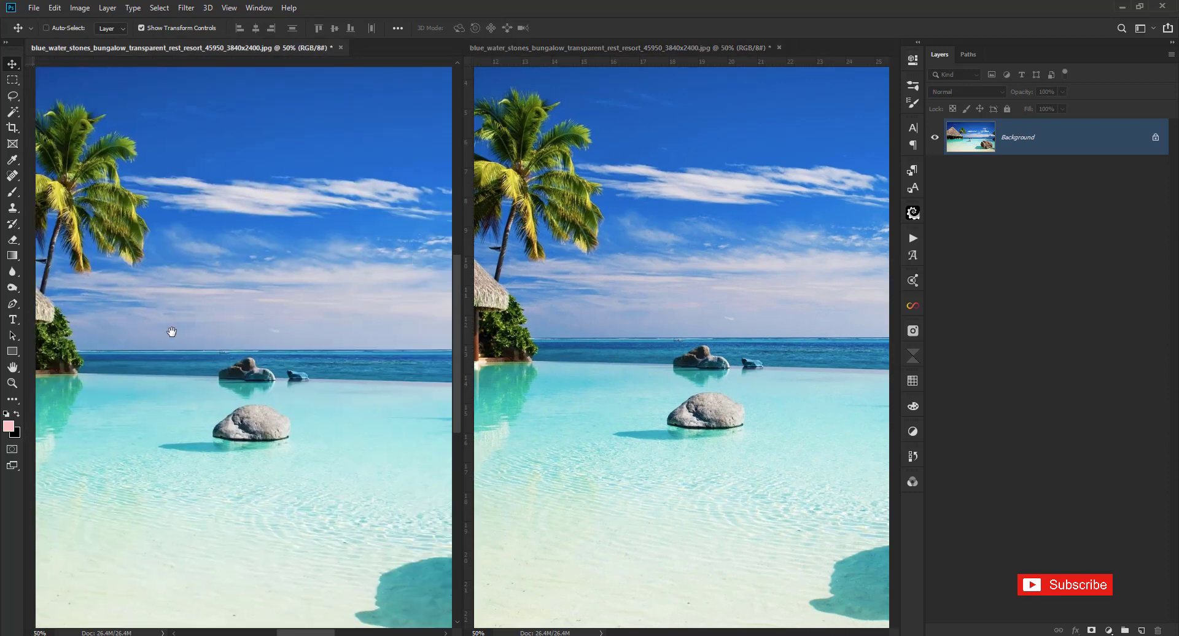
left_click(306, 341, "ctrl")
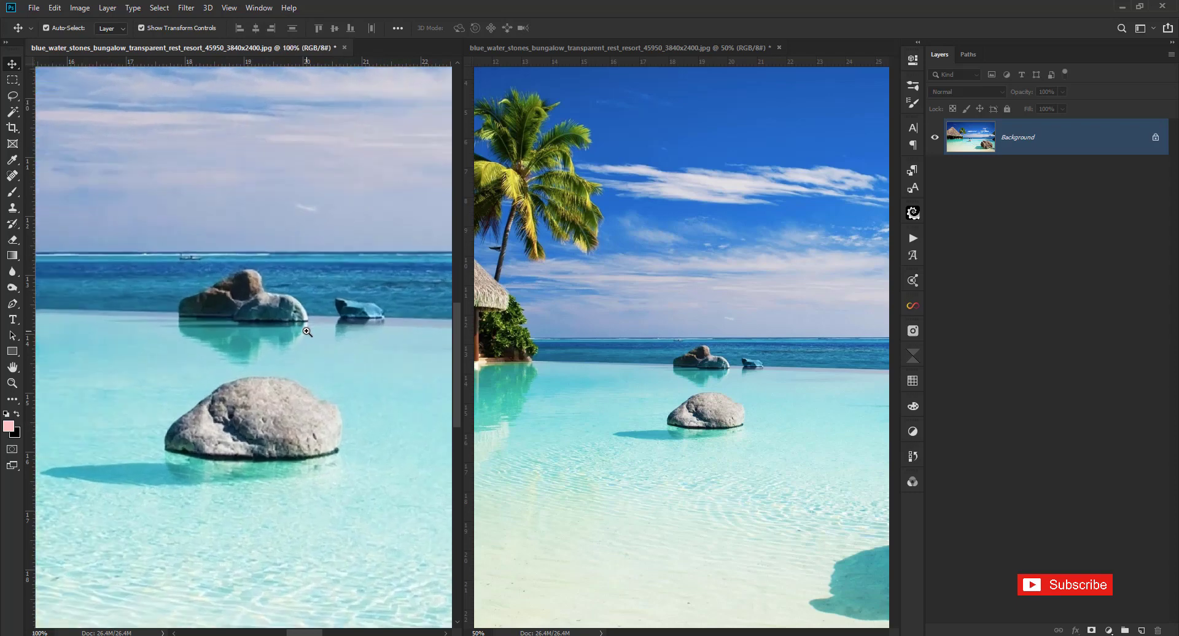
left_click(196, 358, "ctrl")
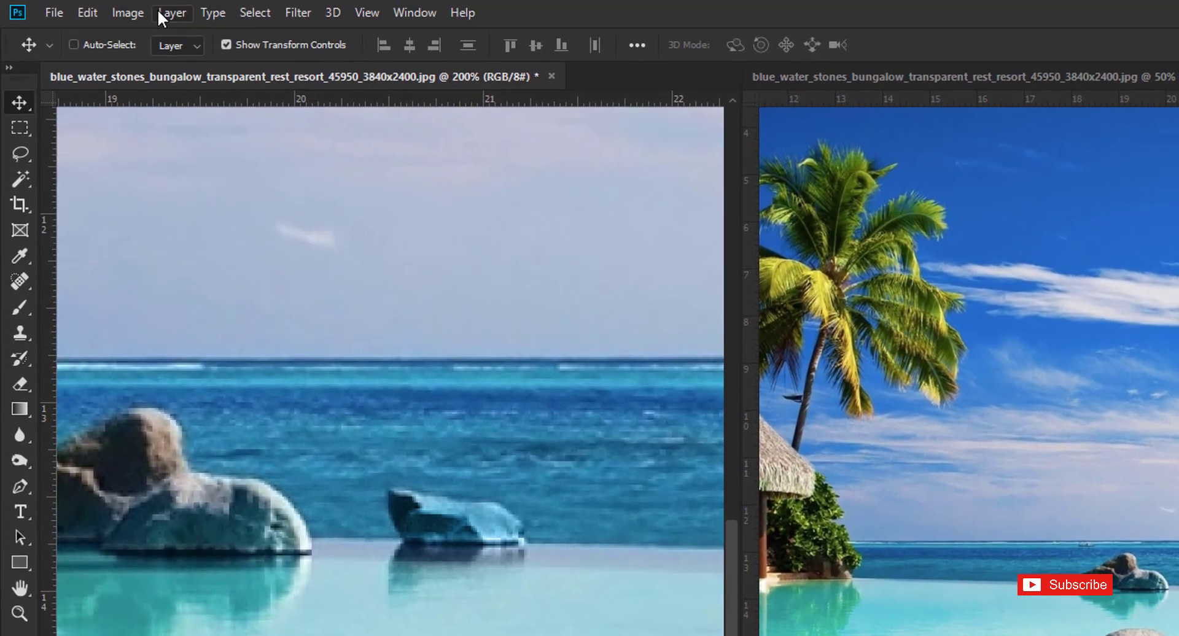
Step: Create a new empty layer named Layer 1 through Layer > New > Layer
left_click(107, 8)
mouse_move(184, 35)
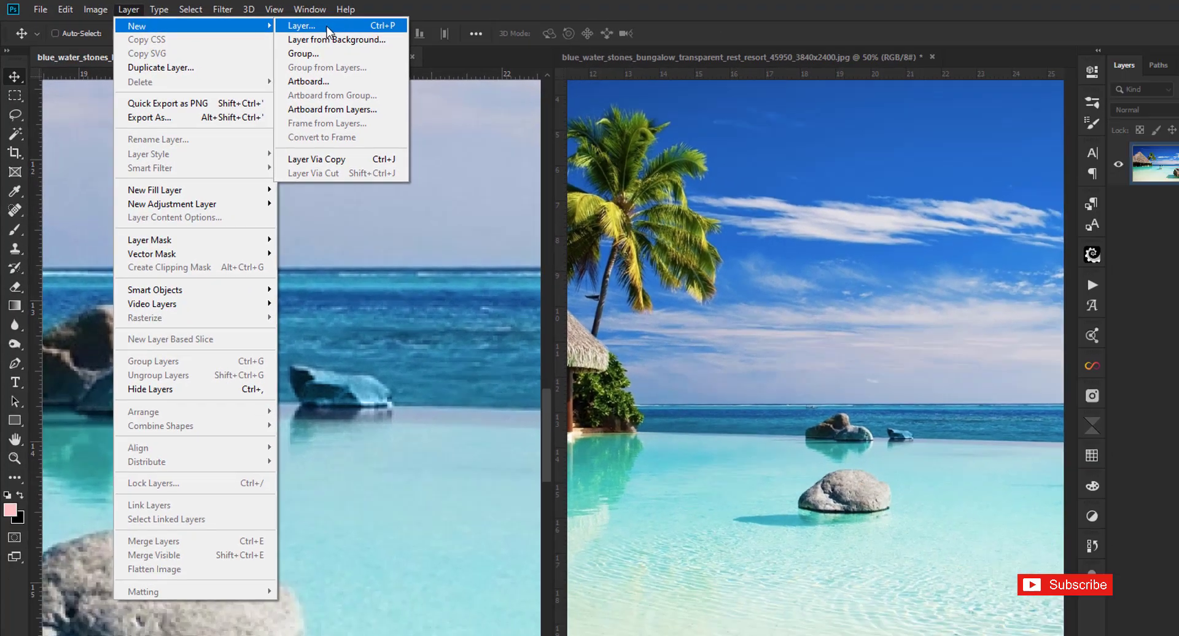
left_click(395, 37)
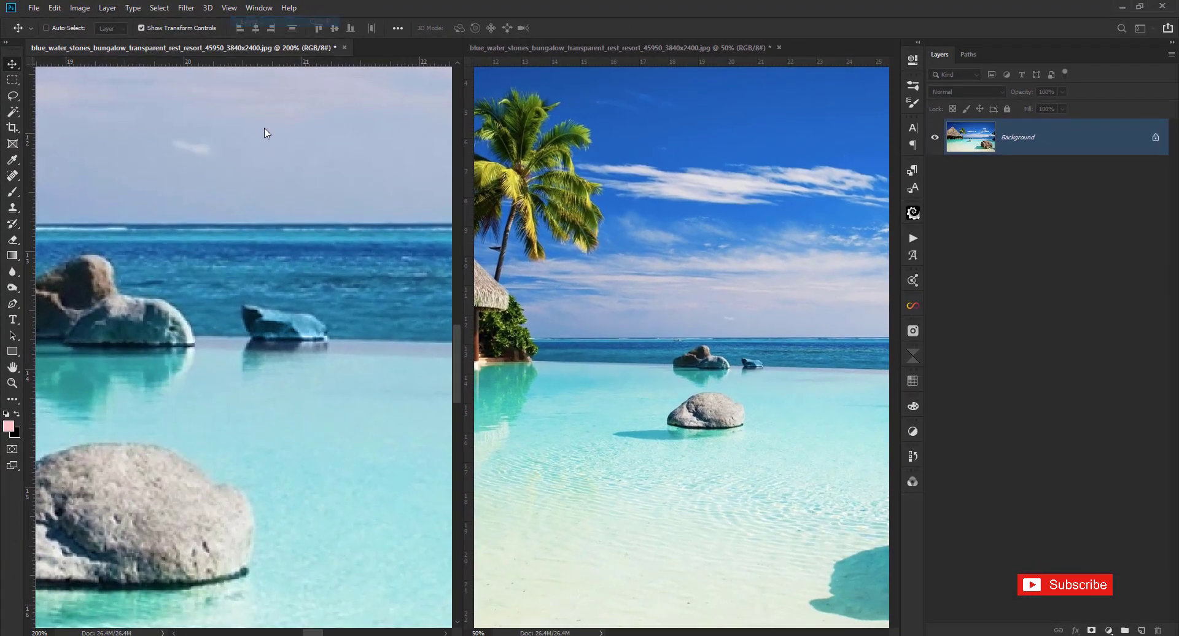
left_click(689, 187)
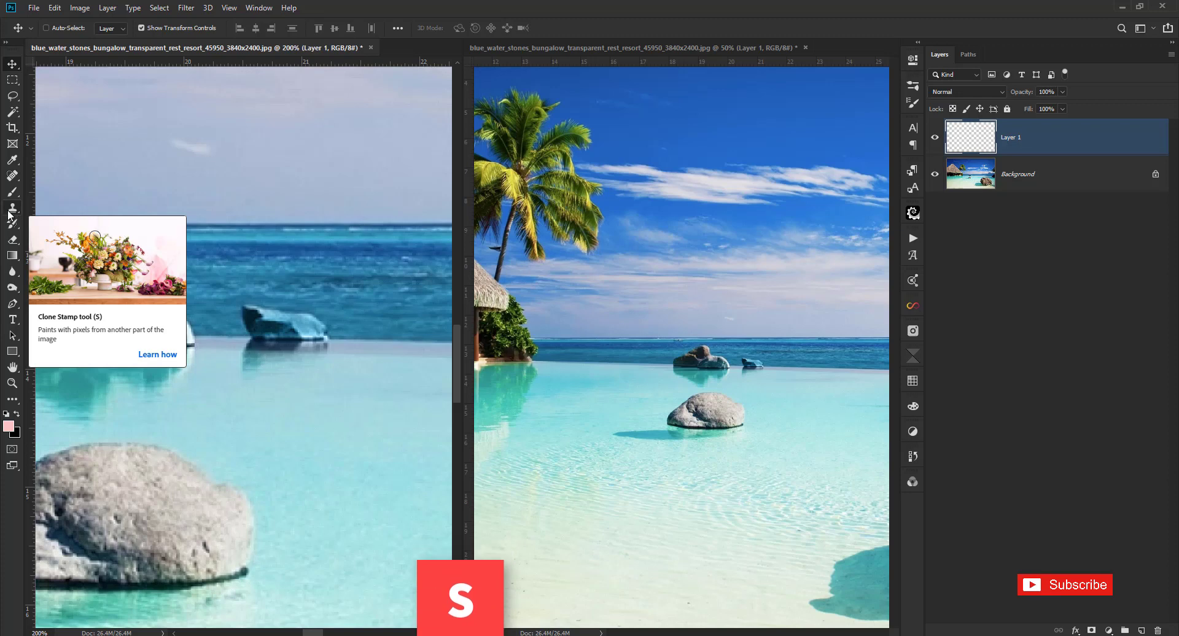
Step: Sample water beside the small blue rock and Clone Stamp over it, redoing the first stroke
left_click(10, 210)
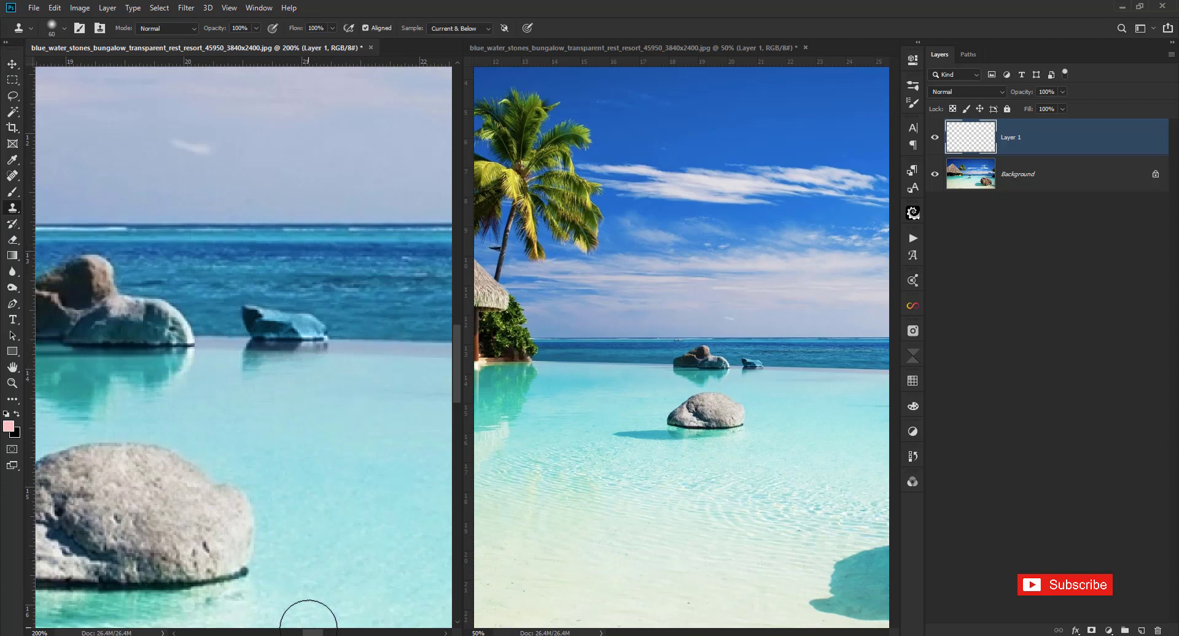
left_click_drag(310, 632, 316, 634)
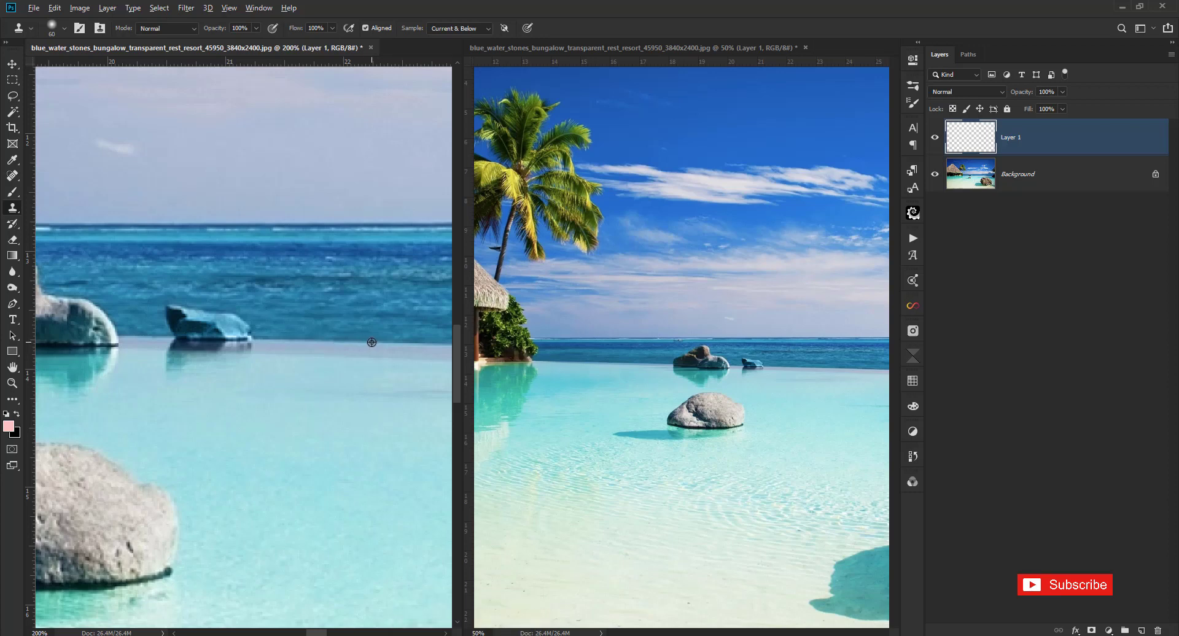
left_click(371, 342, "alt")
mouse_move(314, 342)
left_mouse_down()
mouse_move(205, 334)
mouse_move(248, 338)
mouse_move(227, 329)
left_mouse_up()
key("ctrl+z")
key("ctrl+z")
key("ctrl+z")
mouse_move(237, 338)
left_mouse_down()
mouse_move(263, 340)
mouse_move(187, 343)
mouse_move(230, 332)
mouse_move(185, 319)
mouse_move(174, 362)
mouse_move(189, 358)
left_mouse_up()
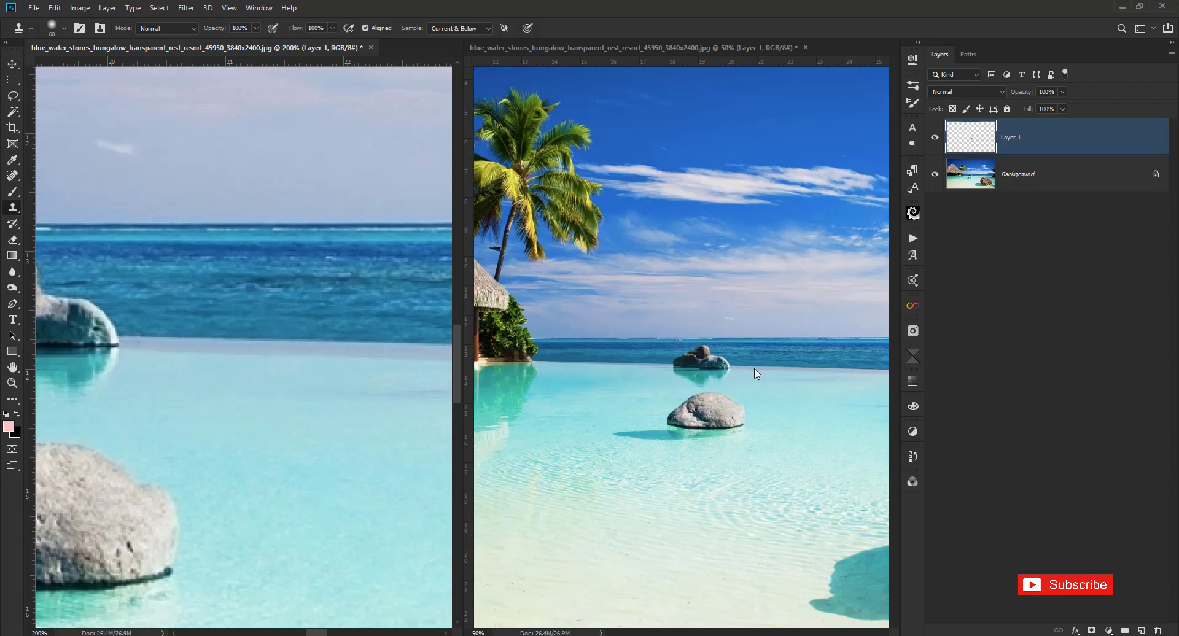
Step: Toggle Layer 1 to compare with the original, then add a new Layer 2
left_click(934, 140)
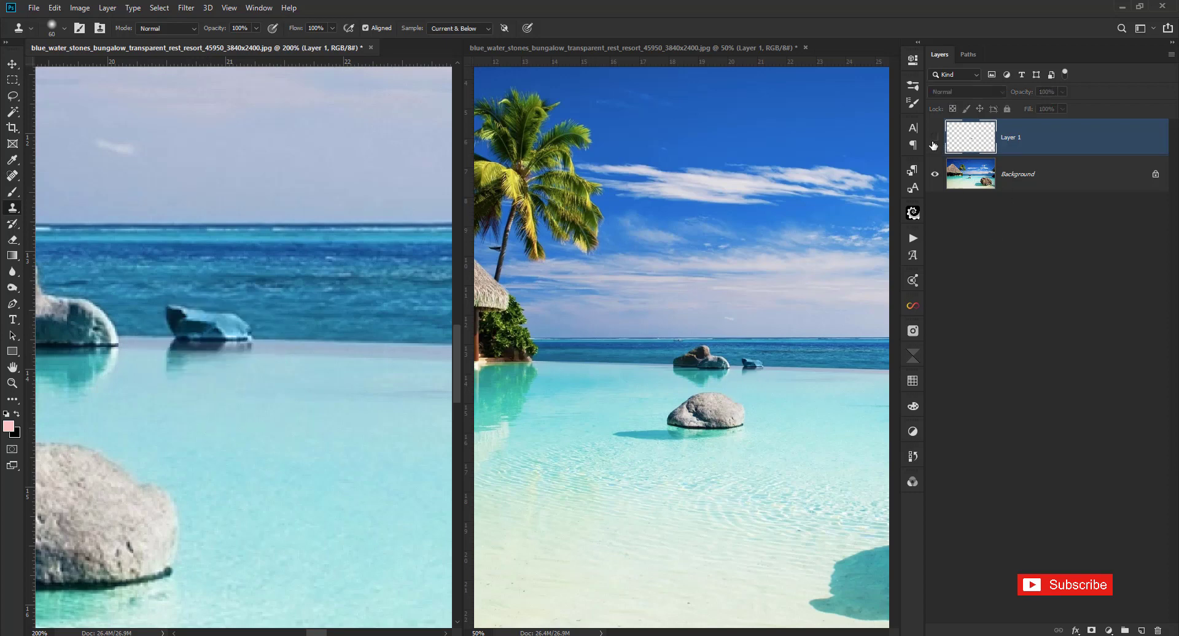
left_click(934, 141)
left_click(935, 138)
left_click_drag(246, 315, 324, 315)
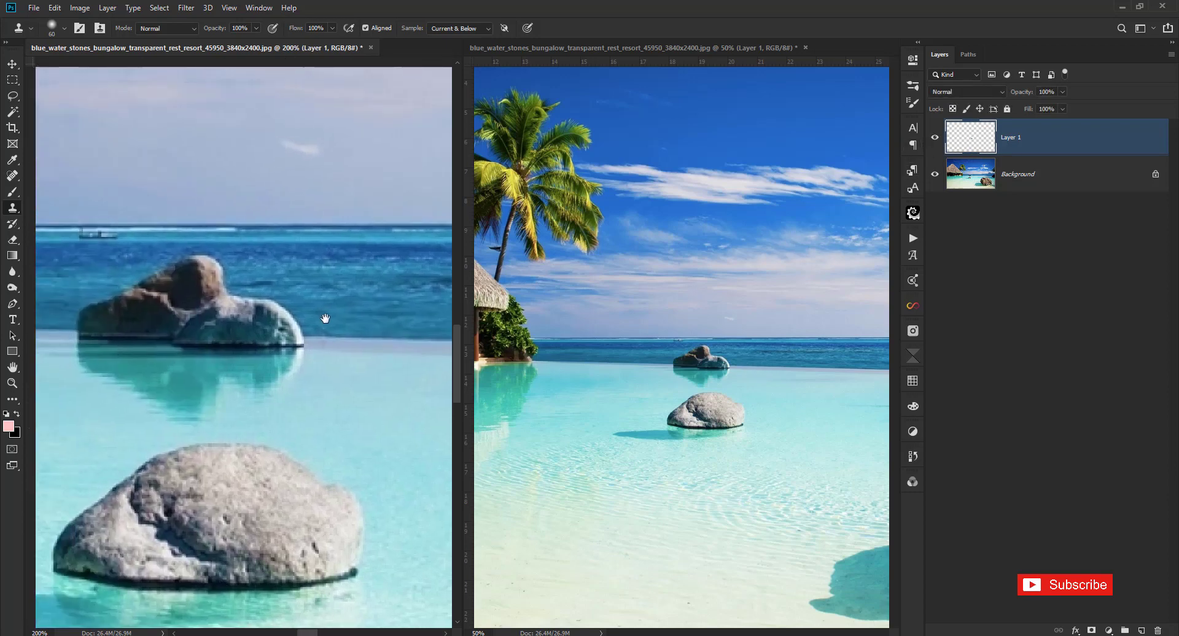
left_click(1141, 630)
Step: Clone water over the rock pair near the horizon on Layer 2
left_click_drag(350, 420, 265, 432)
left_click_drag(203, 324, 186, 325)
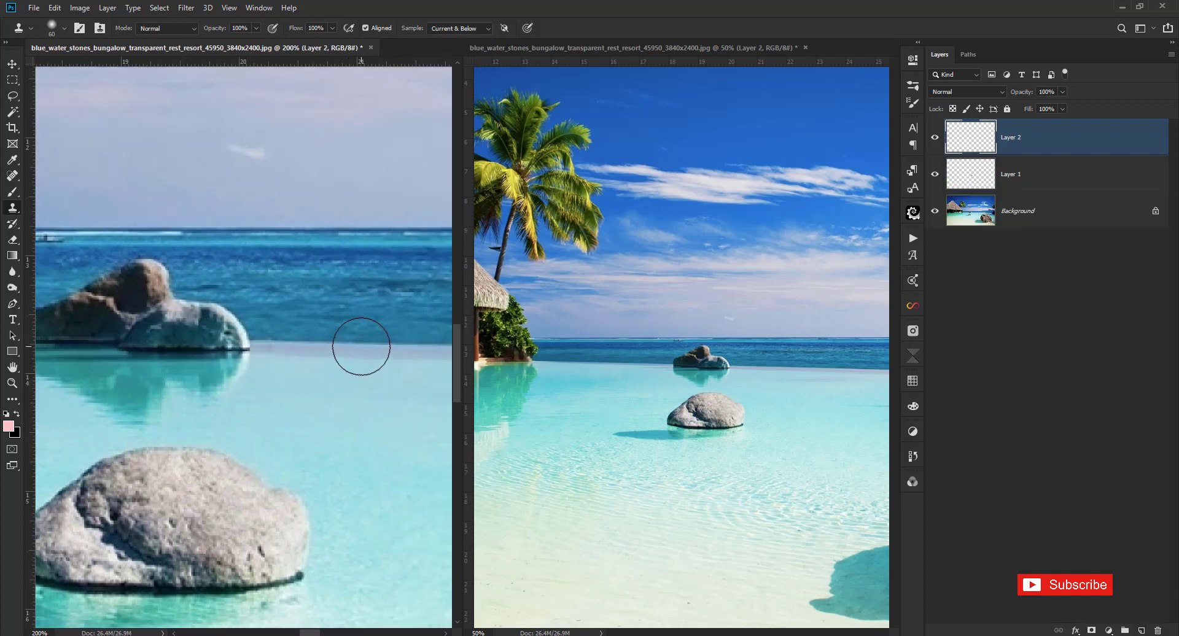
left_click(374, 345, "alt")
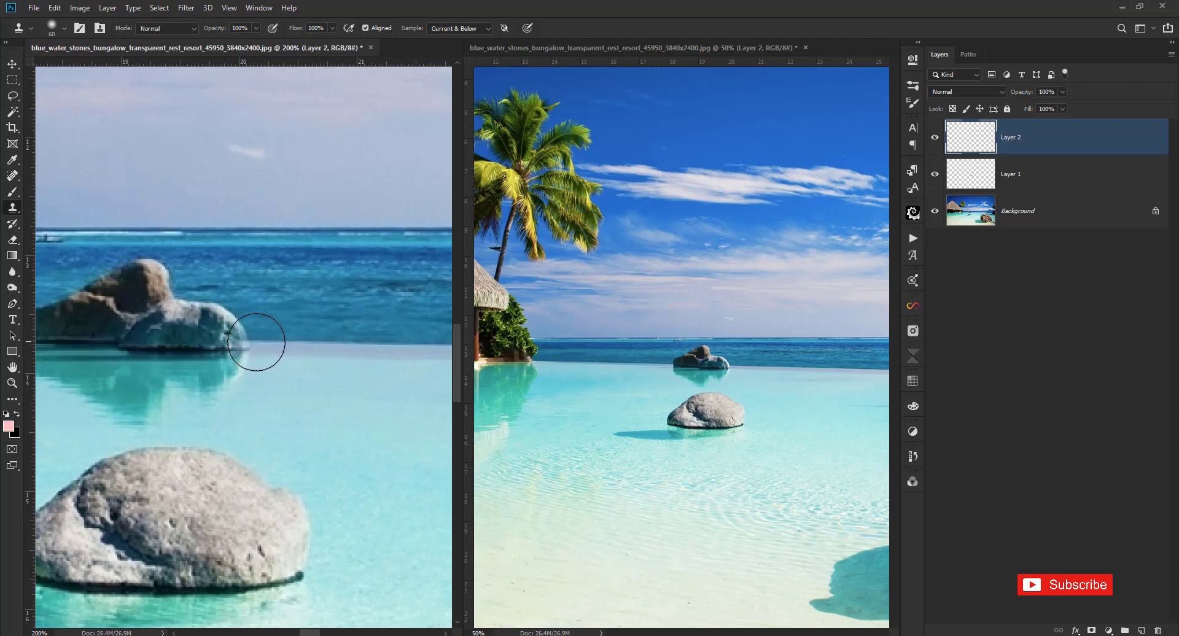
left_click_drag(245, 344, 202, 341)
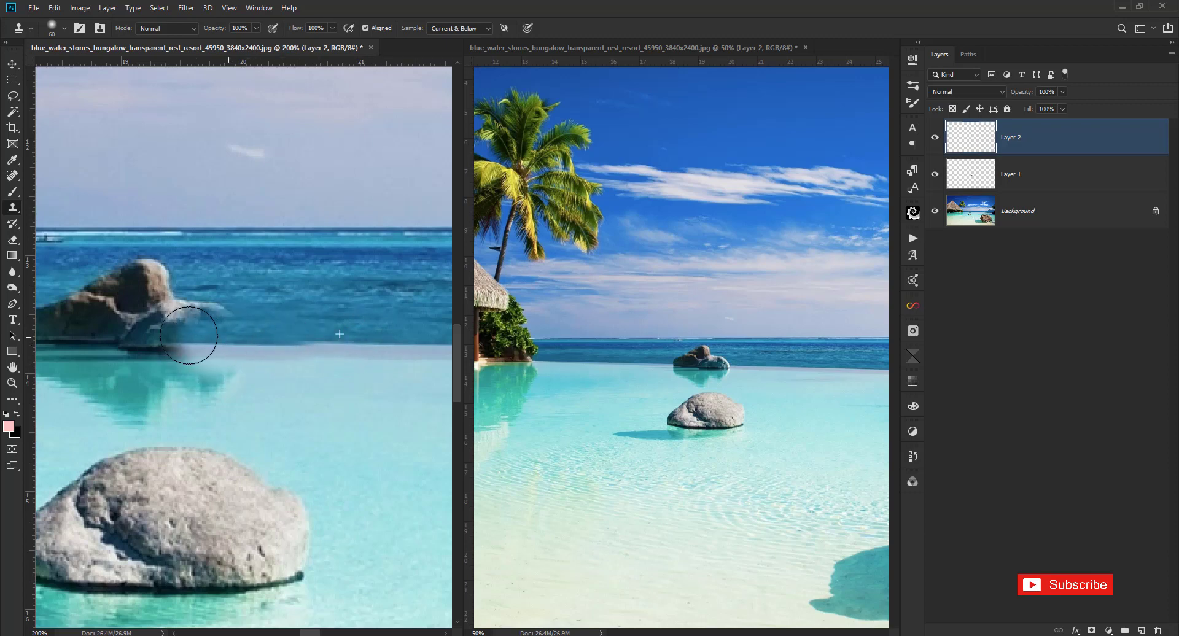
left_click_drag(171, 329, 158, 336)
mouse_move(220, 284)
left_mouse_down()
mouse_move(179, 276)
mouse_move(115, 317)
mouse_move(108, 298)
mouse_move(308, 282)
left_mouse_up()
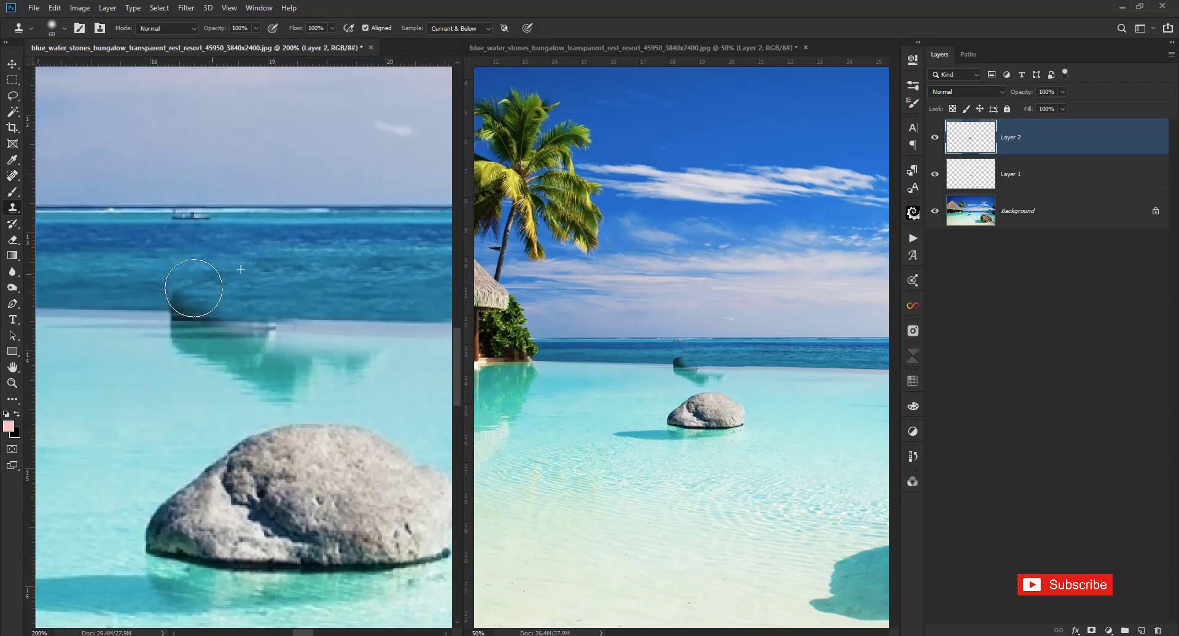
Step: Cover the remaining rock remnant, its dark reflection and the streaks below the horizon
mouse_move(192, 284)
left_mouse_down()
mouse_move(220, 341)
mouse_move(298, 361)
left_mouse_up()
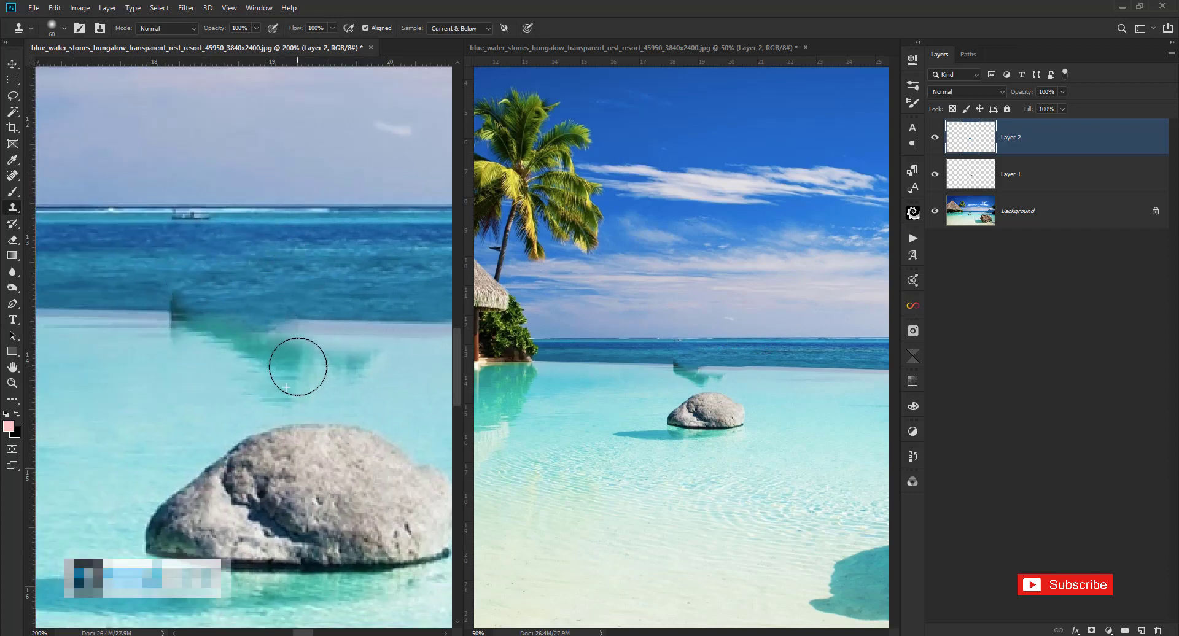
left_click_drag(216, 388, 290, 372)
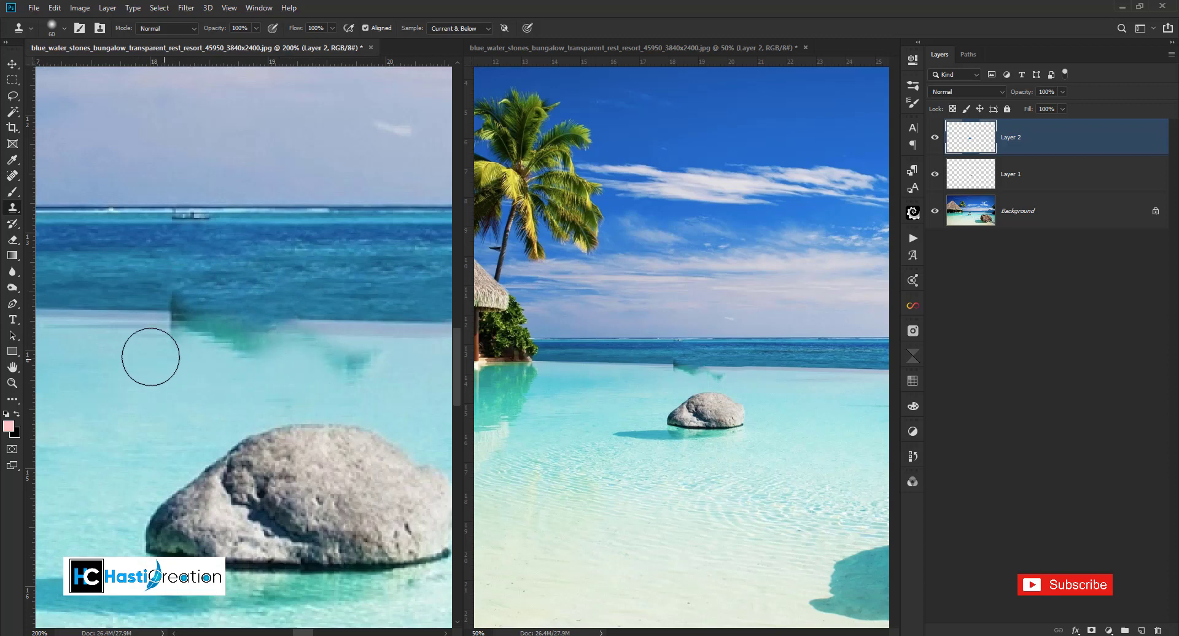
left_click_drag(150, 355, 259, 345)
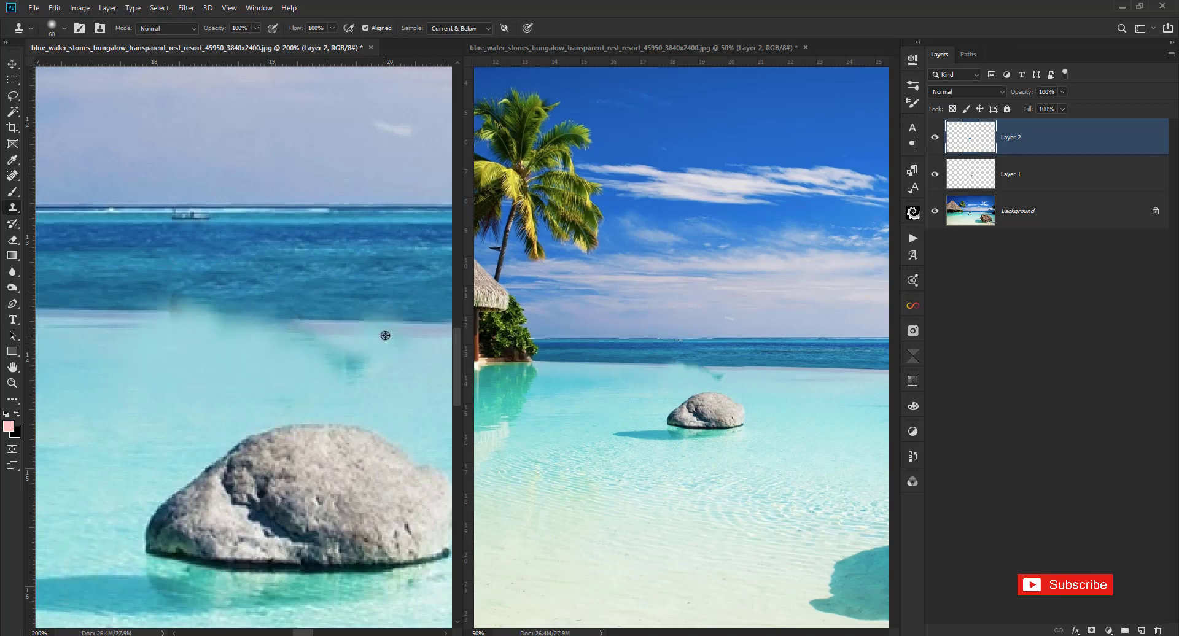
left_click_drag(259, 320, 118, 318)
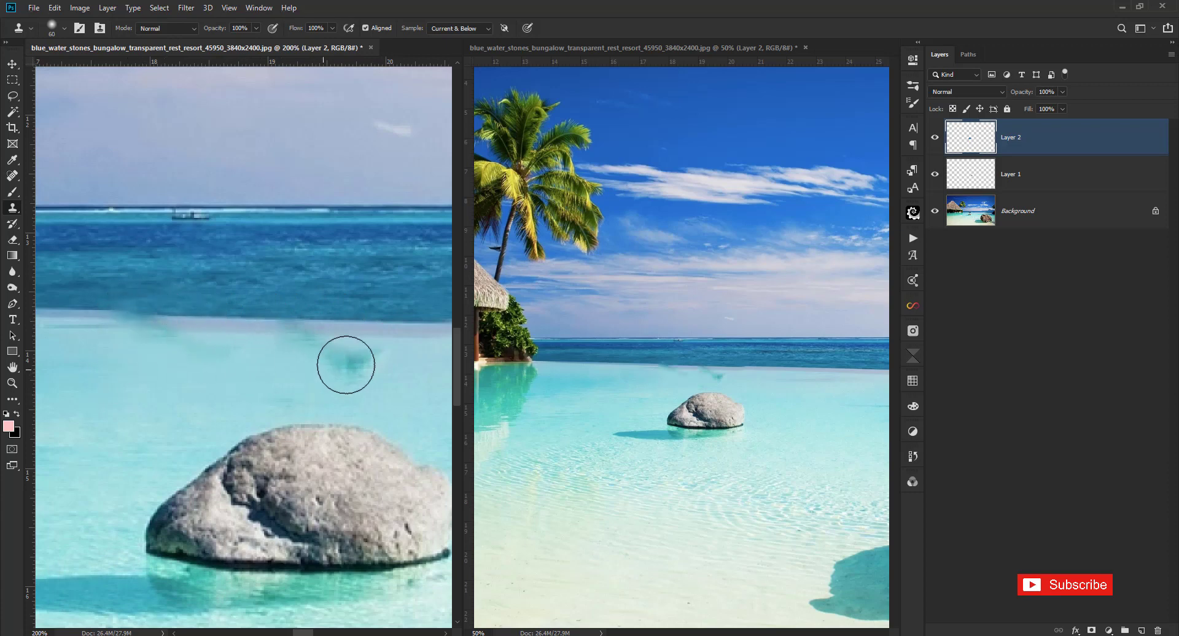
left_click_drag(344, 361, 217, 377)
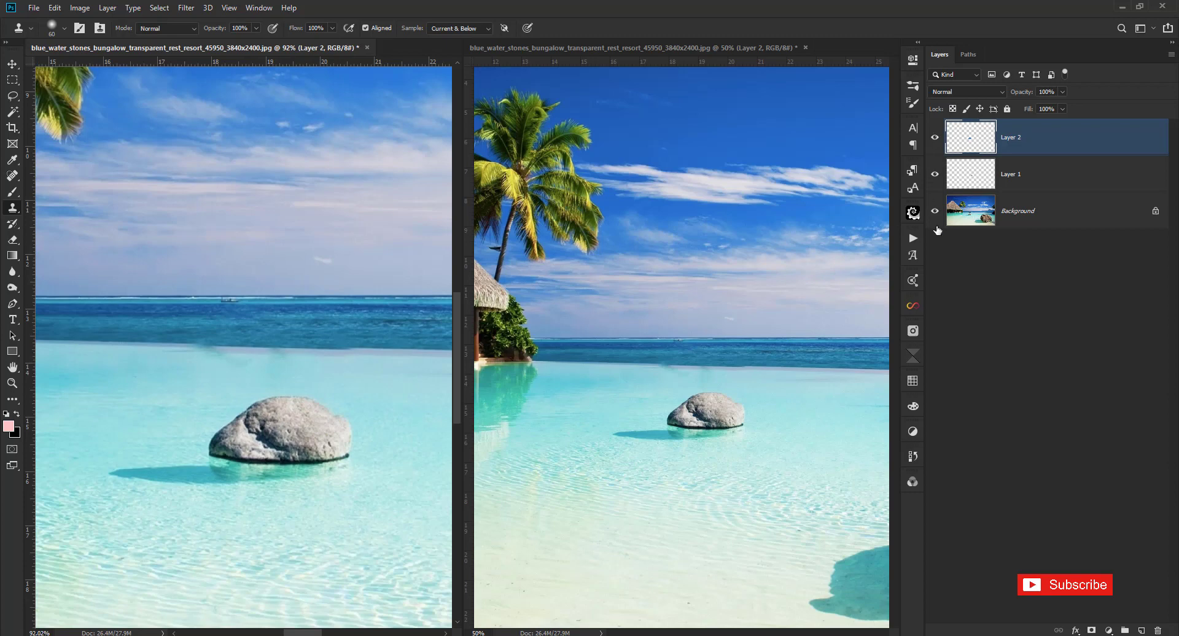
Step: Toggle the clone layers to compare before and after, then close both beach photo windows
left_click(935, 212, "alt")
left_click(935, 211, "alt")
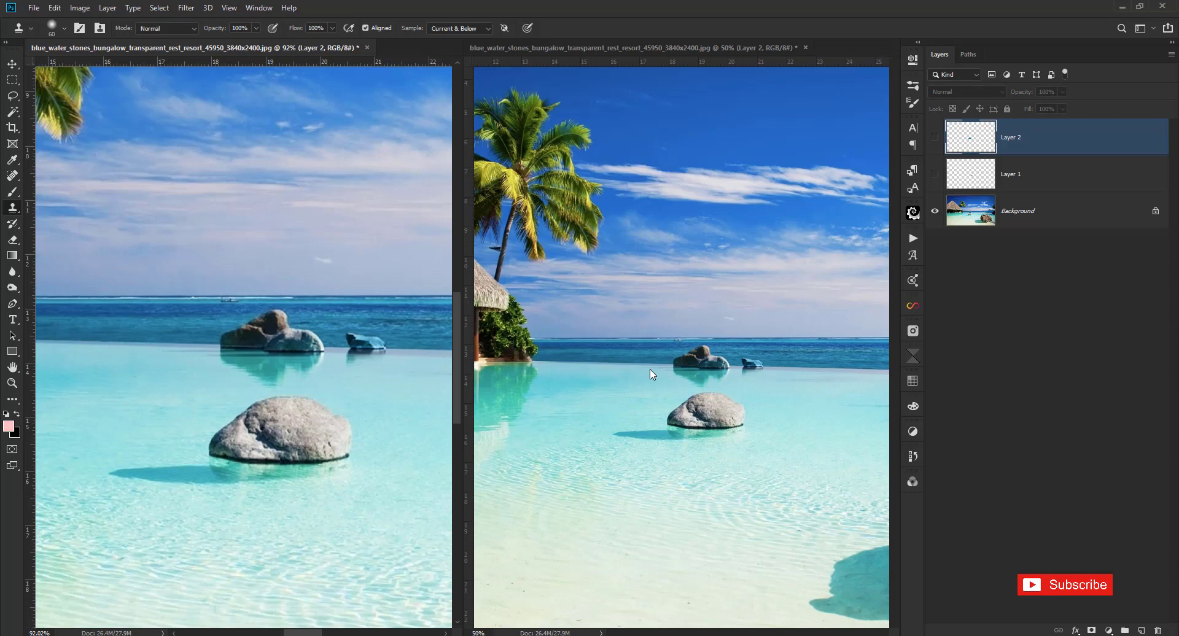
left_click(367, 48)
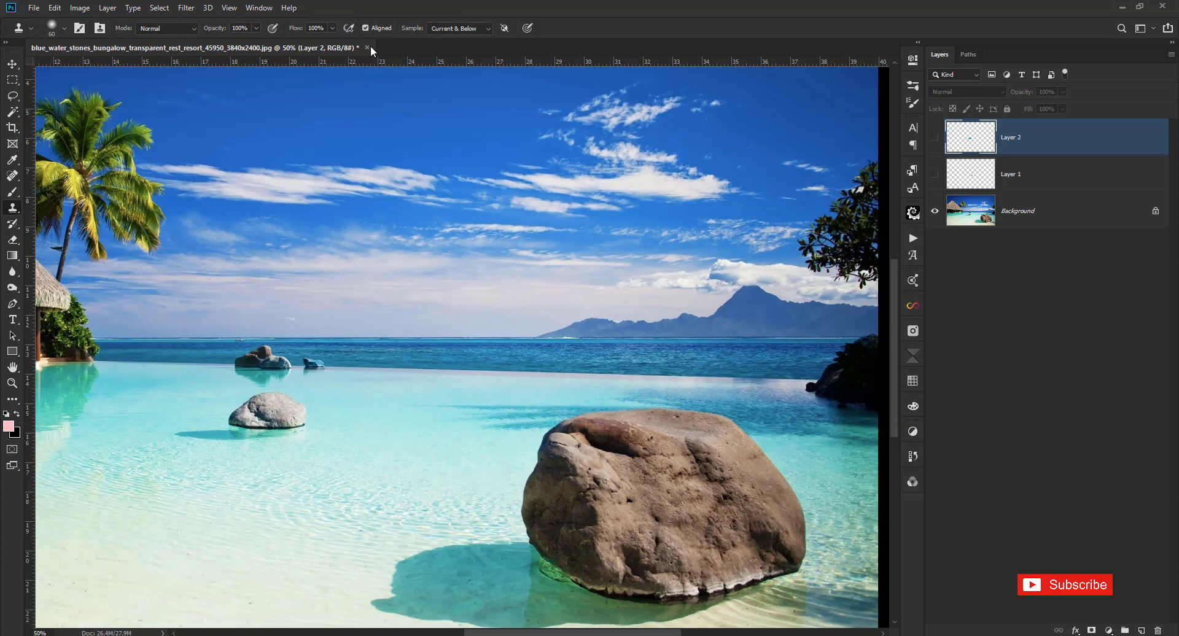
left_click(369, 47)
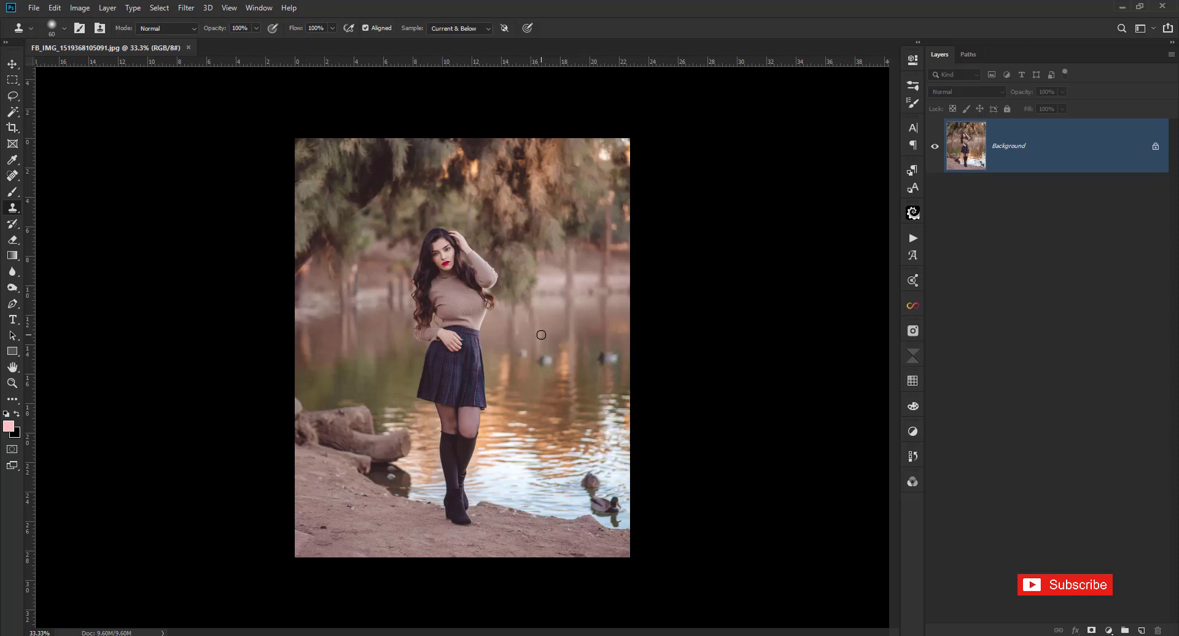
Step: Zoom into the lakeside portrait and add an empty Layer 1 above the Background
scroll(463, 519, "up", 2)
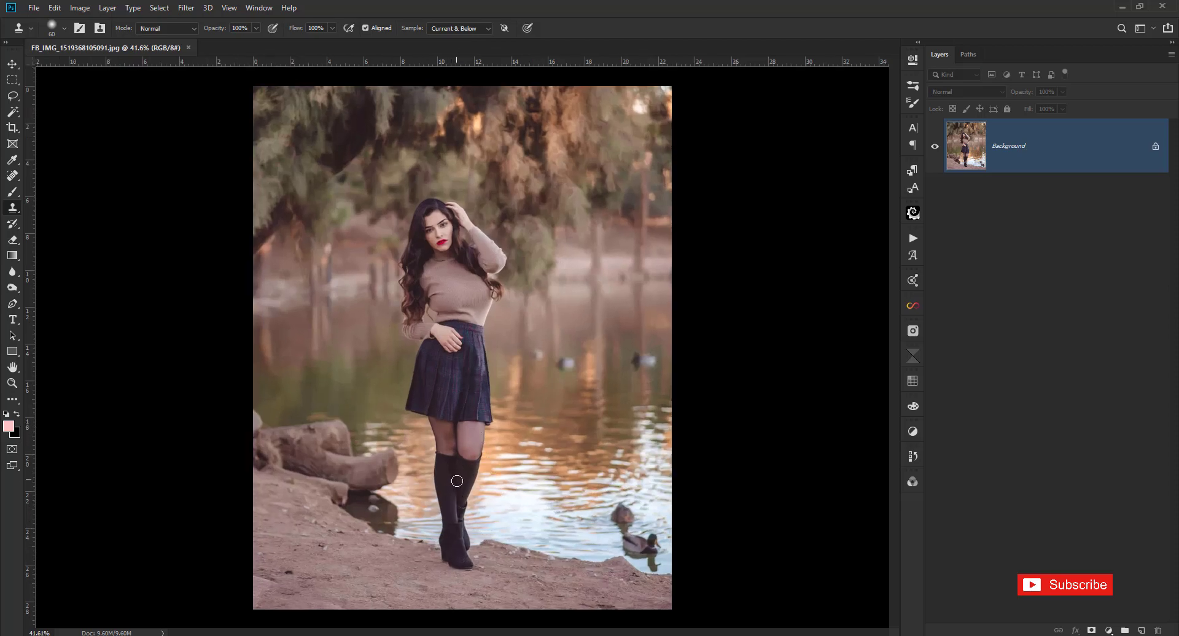
scroll(463, 545, "up", 2)
scroll(481, 539, "right", 2)
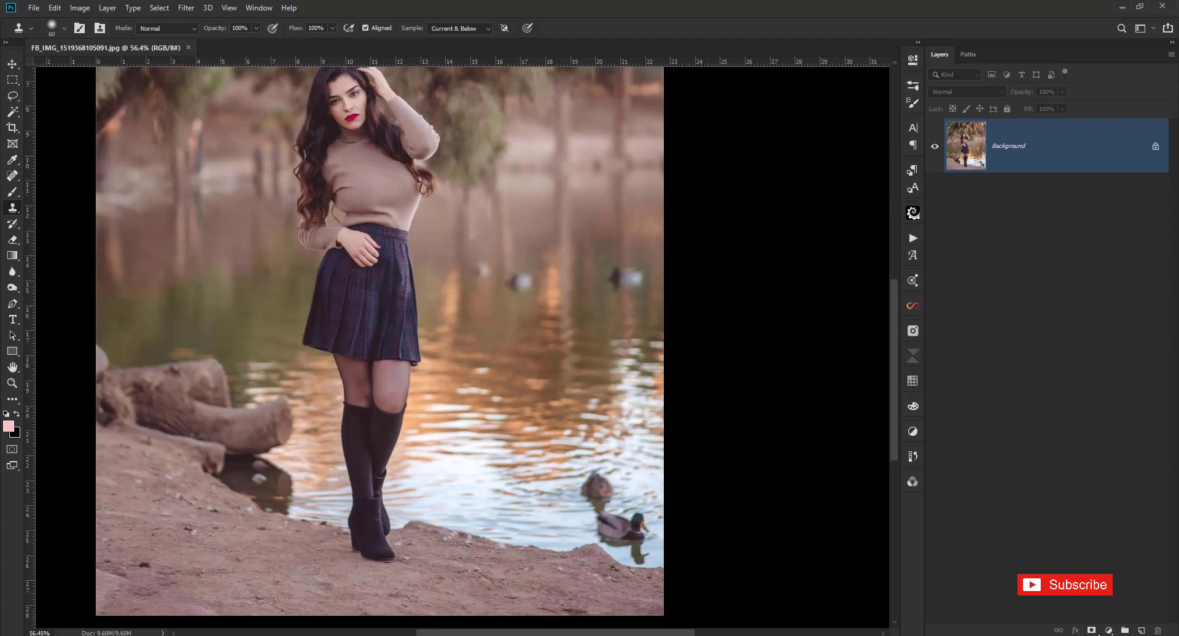
left_click(1140, 631)
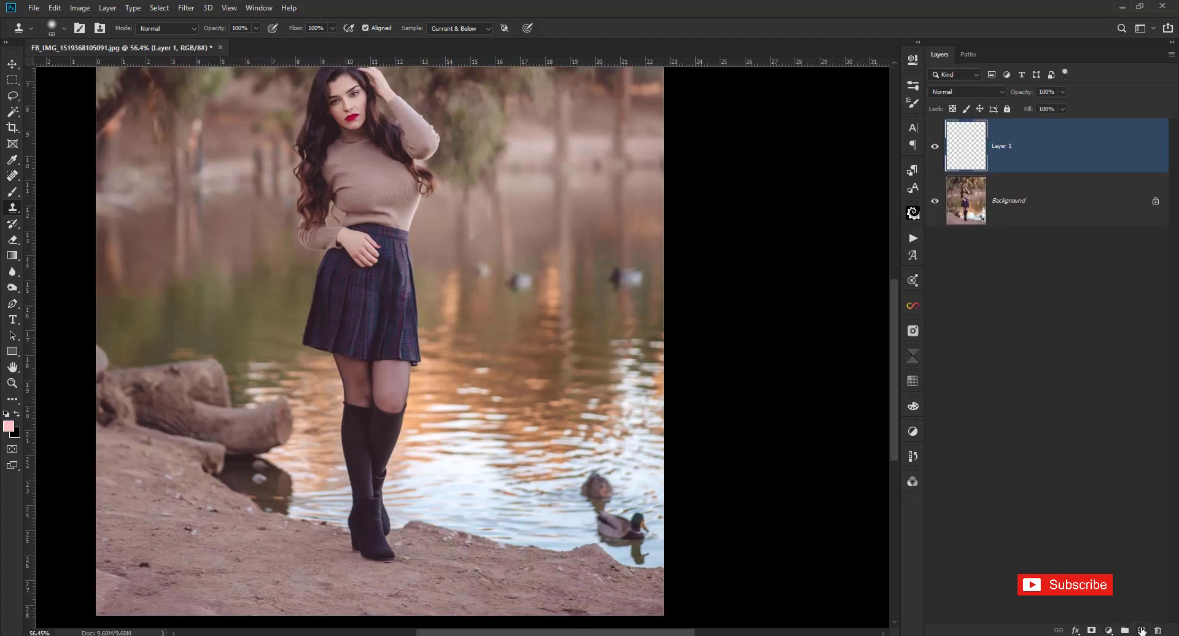
Step: Zoom in on the lakeshore and resize the Clone Stamp brush to about 191 px
left_click_drag(423, 397, 368, 386)
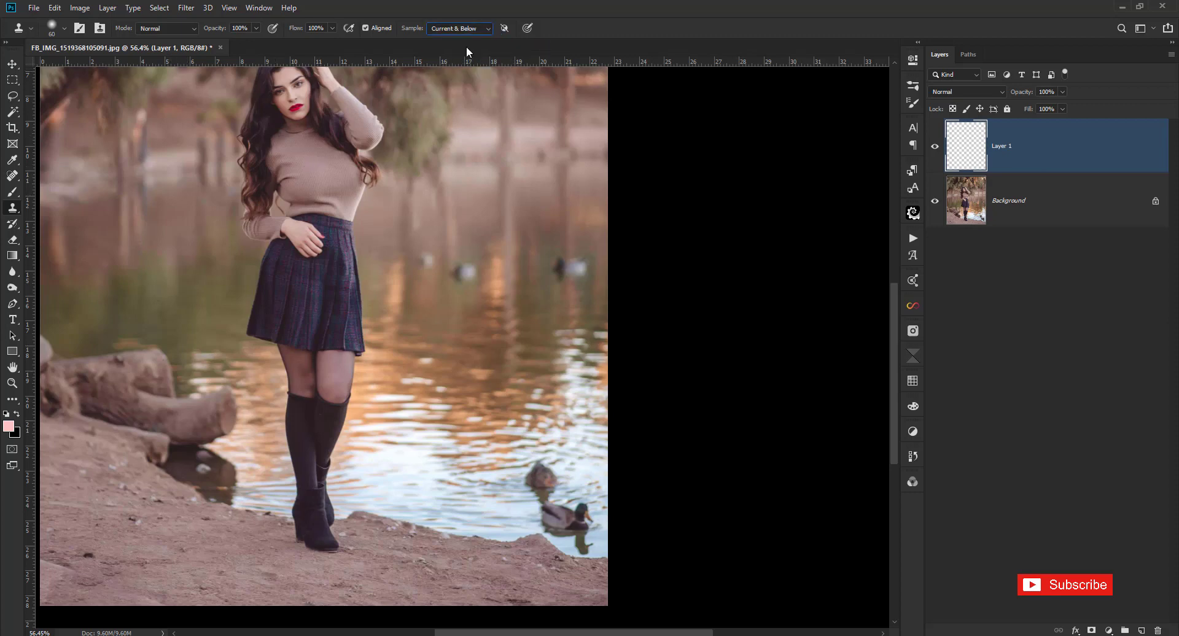
scroll(334, 498, "up", 1)
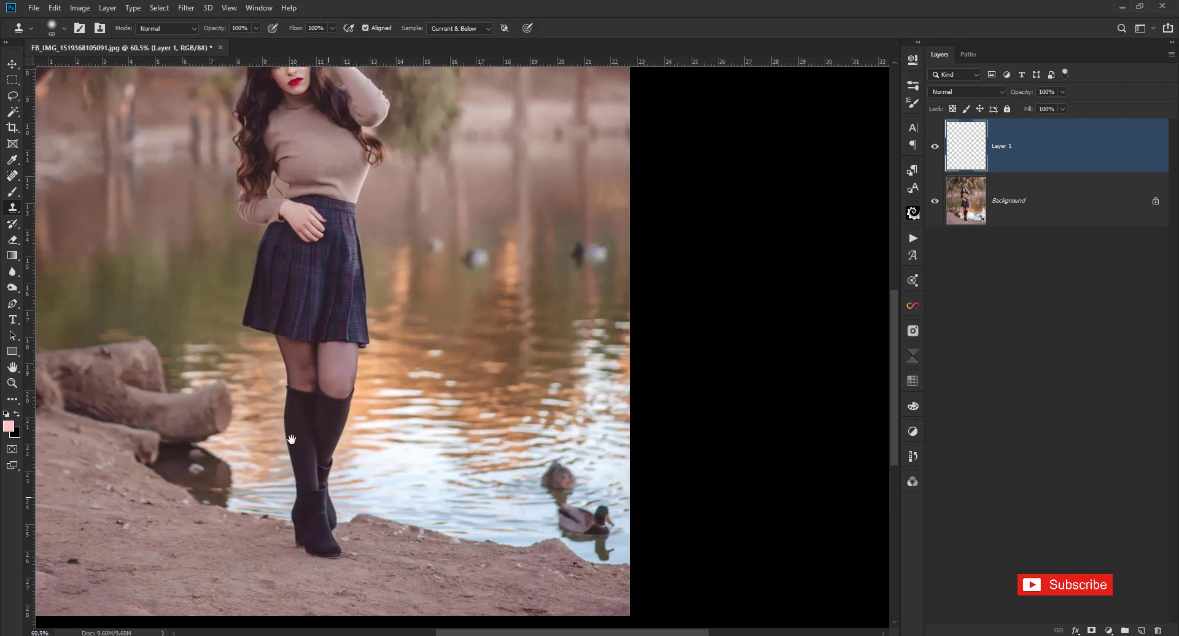
scroll(325, 485, "up", 1)
scroll(317, 460, "up", 2)
mouse_move(316, 460)
left_mouse_down()
mouse_move(407, 455)
mouse_move(404, 488)
left_mouse_up()
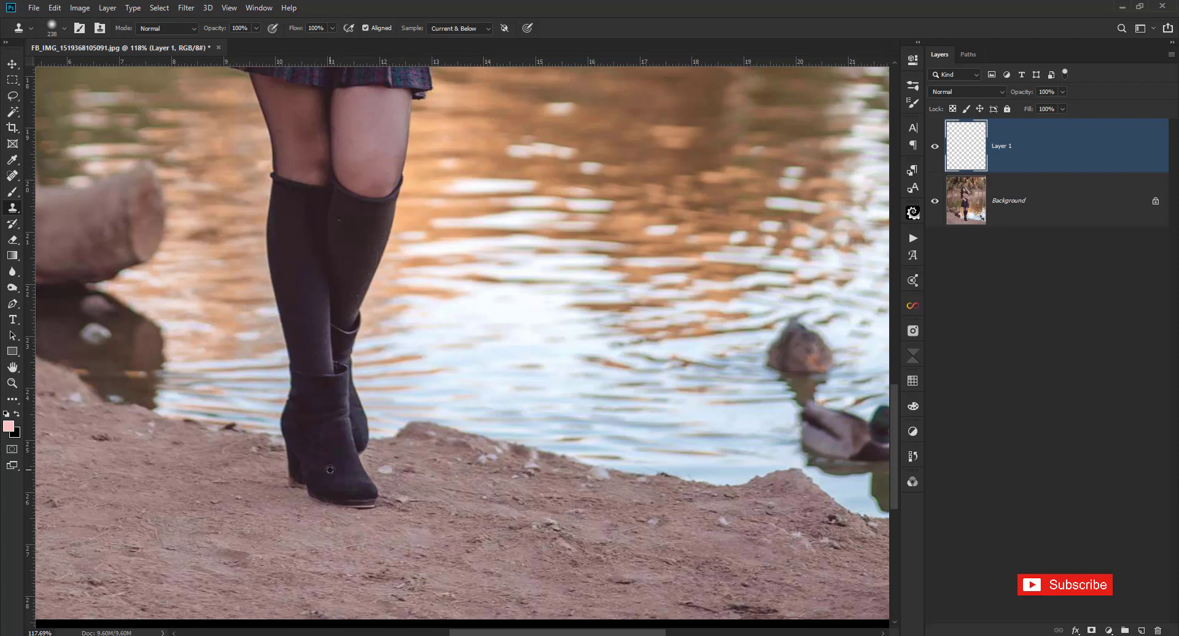
Step: Clone the woman's boot and leg up to the thigh to her right, and add Layer 2
left_click(330, 470, "alt")
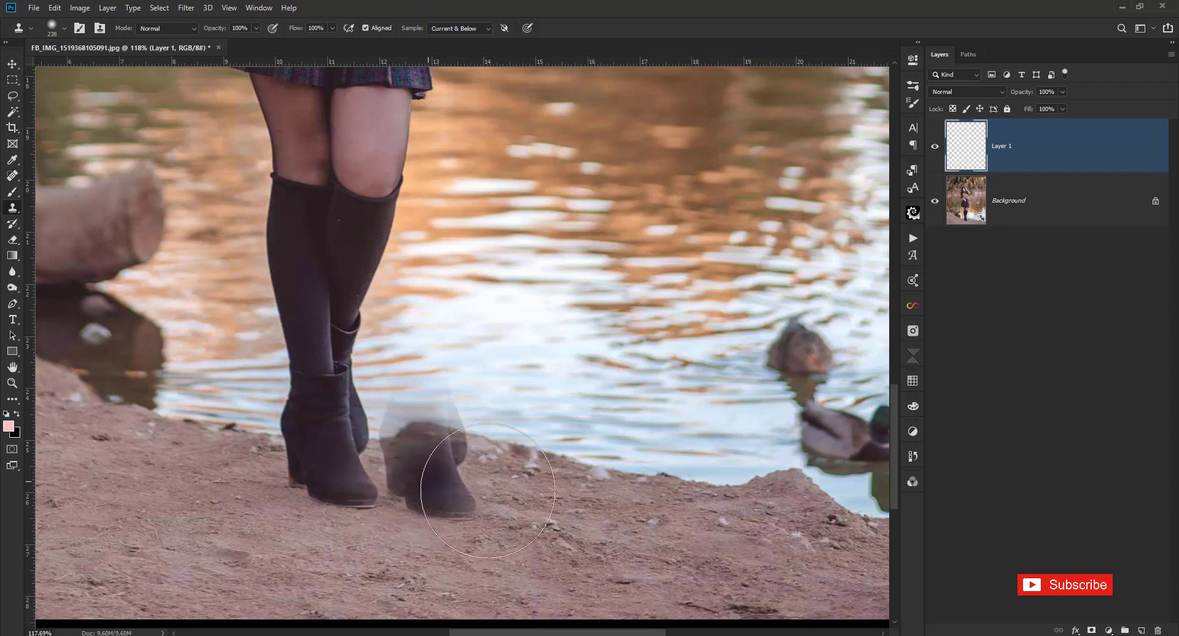
left_click_drag(632, 486, 641, 503)
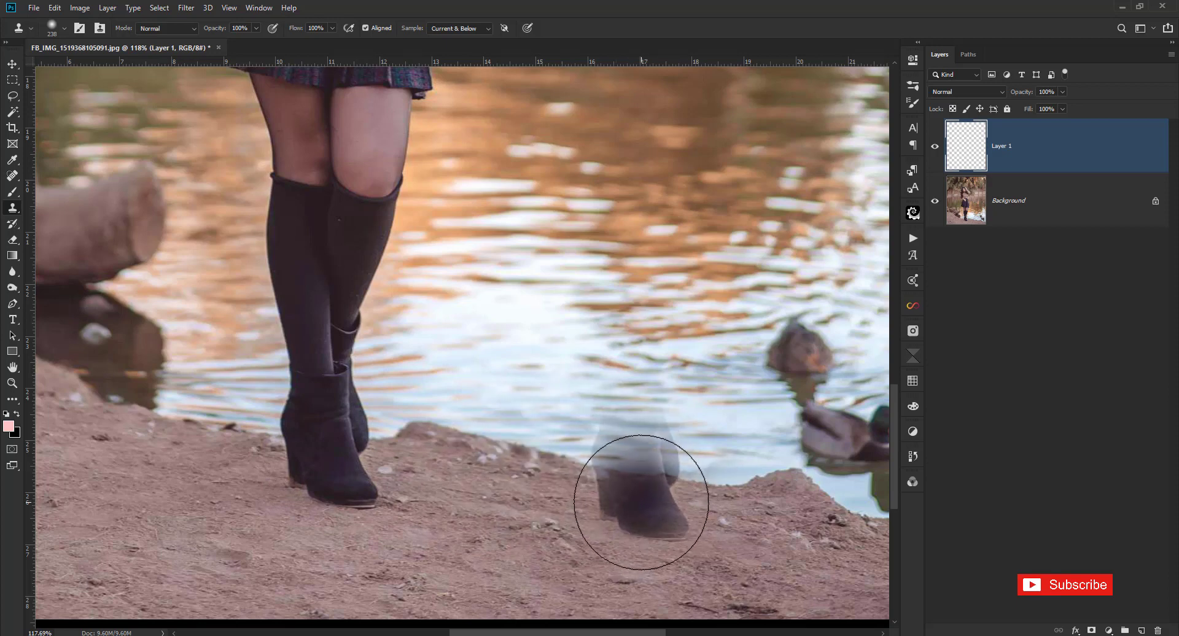
mouse_move(641, 503)
left_mouse_down()
mouse_move(639, 173)
mouse_move(599, 215)
mouse_move(610, 225)
mouse_move(608, 196)
left_mouse_up()
scroll(636, 301, "down", 5)
scroll(599, 215, "up", 3)
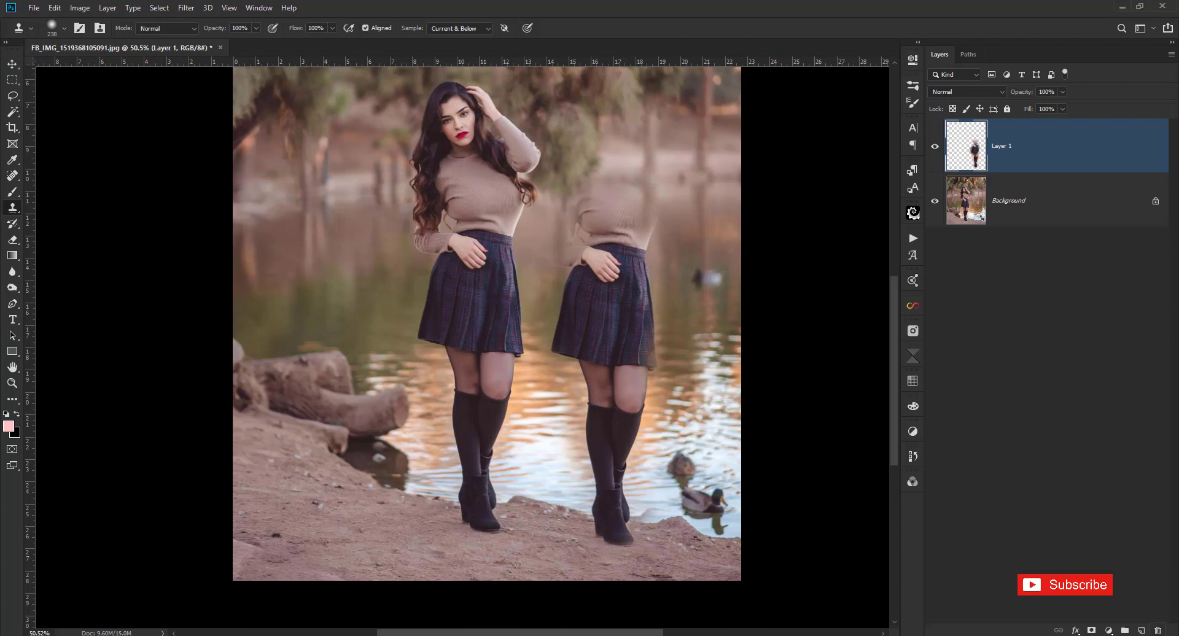
left_click(1141, 631)
Step: Hide Layer 1 and clone the copy's boots, leg and knee onto Layer 2
left_click(935, 201)
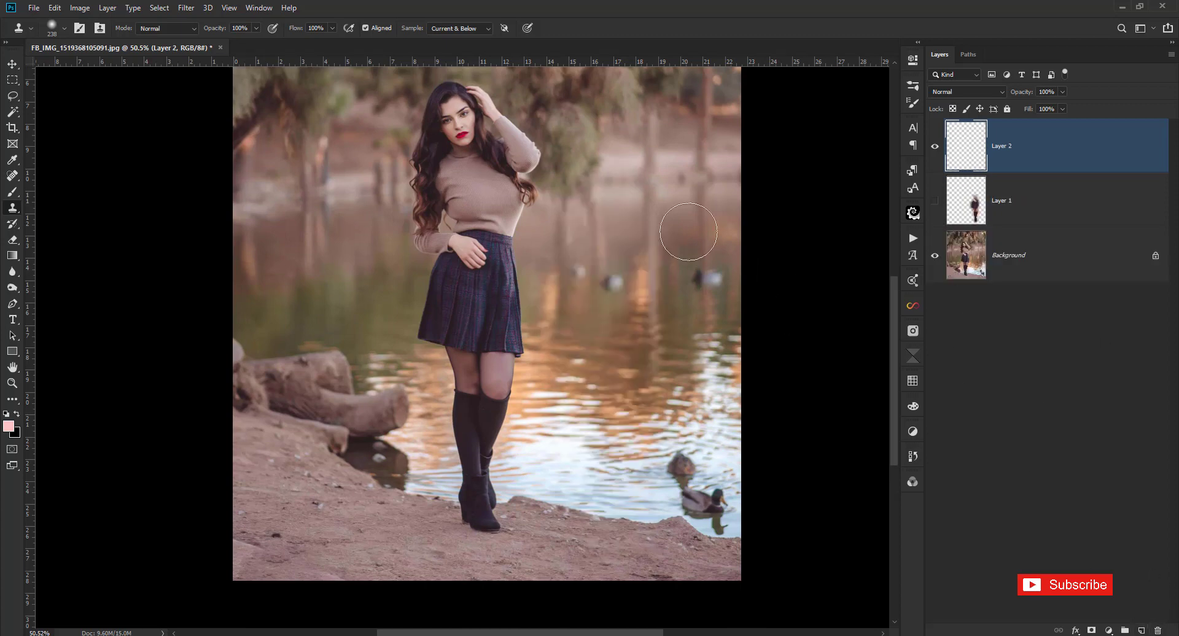
left_click(479, 516, "alt")
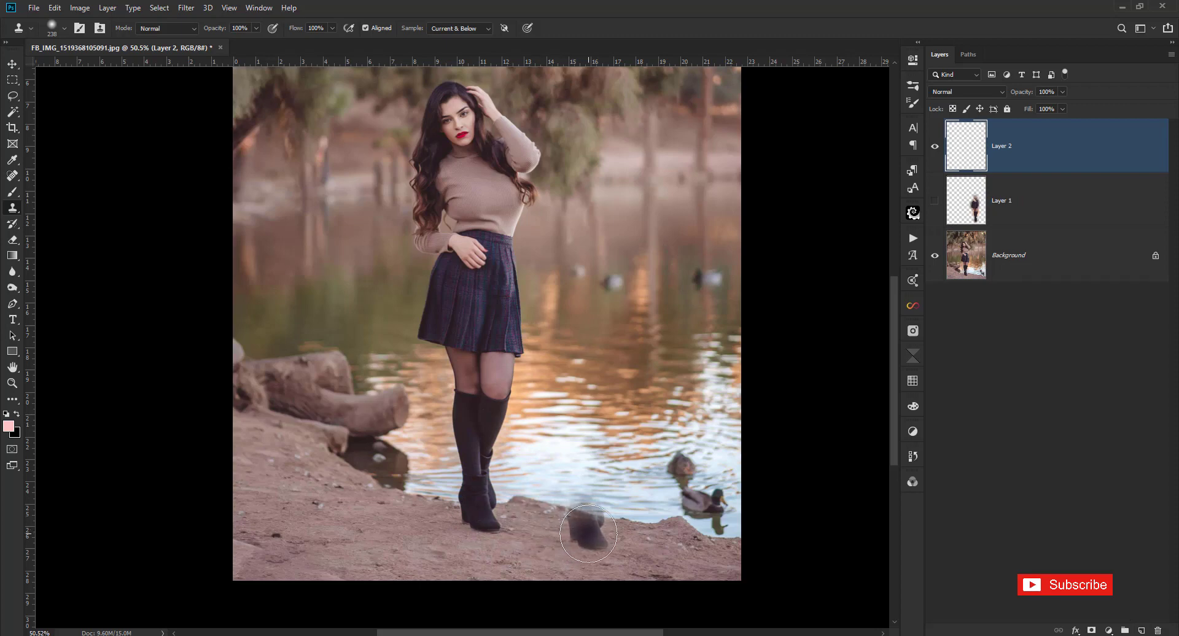
mouse_move(588, 535)
left_mouse_down()
mouse_move(599, 531)
mouse_move(489, 495)
mouse_move(552, 496)
left_mouse_up()
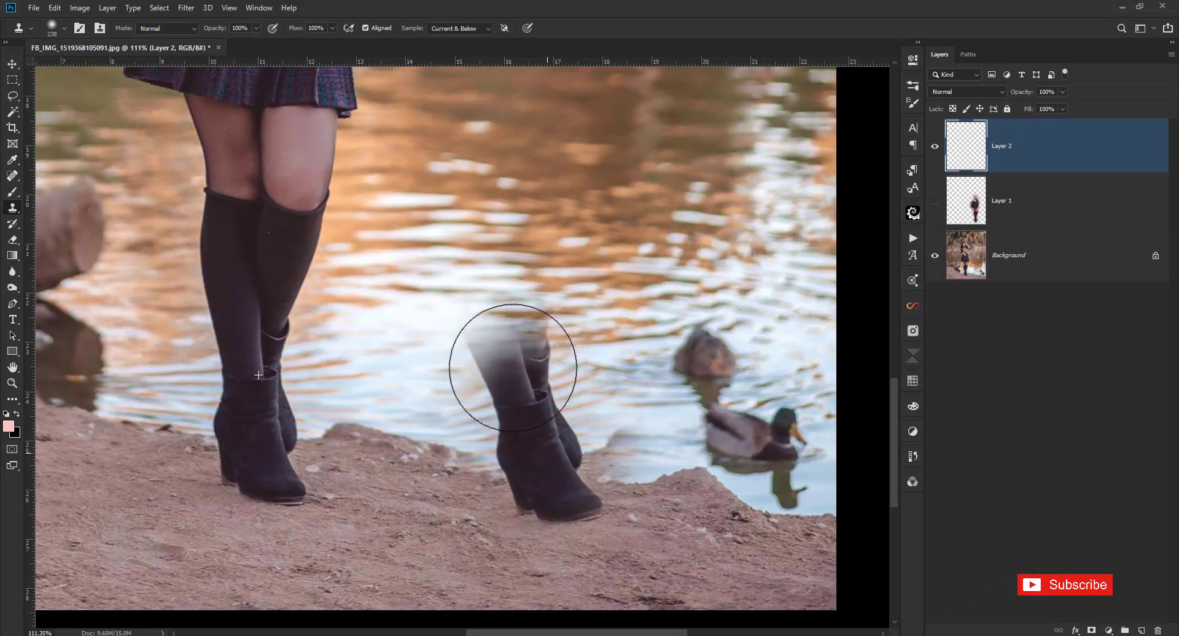
mouse_move(513, 367)
left_mouse_down()
mouse_move(500, 153)
mouse_move(513, 211)
mouse_move(467, 184)
mouse_move(492, 147)
left_mouse_up()
Step: Paint the copy's skirt, sweater, torso and head, then hide Layer 2
scroll(515, 283, "down", 3)
scroll(492, 147, "up", 5)
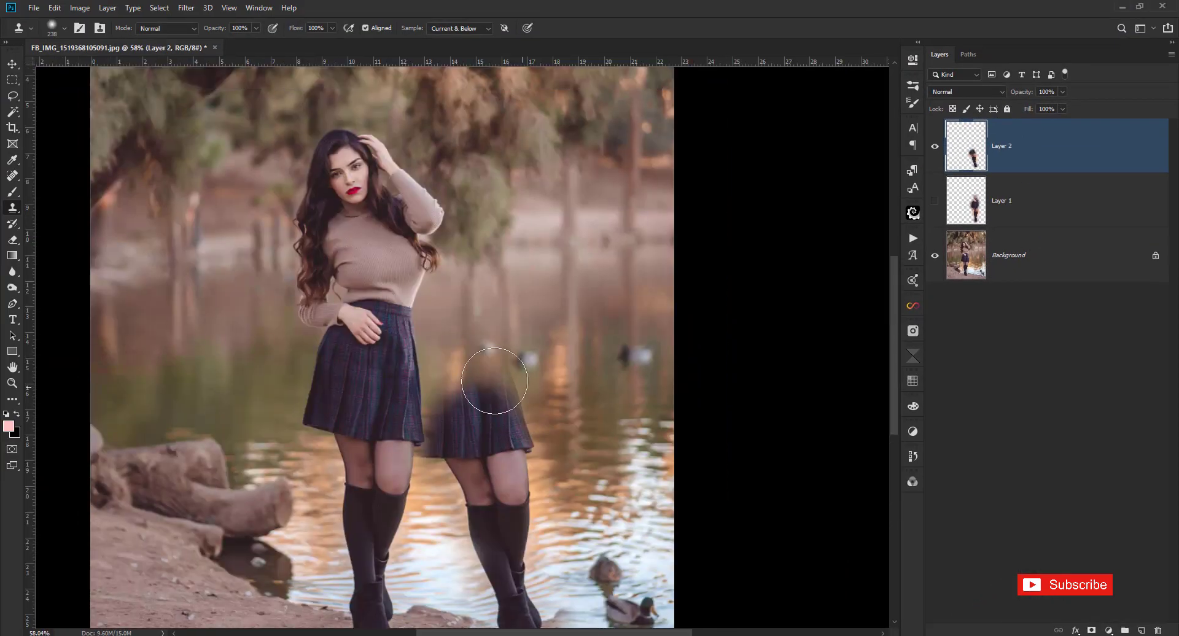
mouse_move(466, 289)
left_mouse_down()
mouse_move(424, 375)
mouse_move(442, 196)
mouse_move(399, 184)
mouse_move(458, 413)
left_mouse_up()
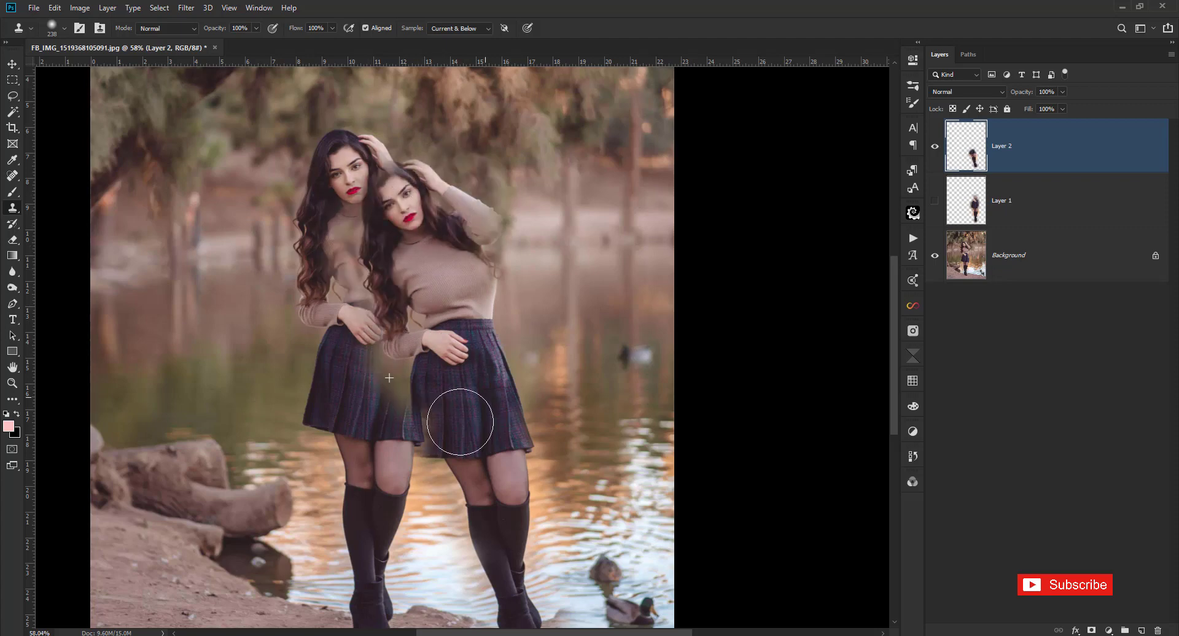
mouse_move(344, 295)
left_mouse_down()
mouse_move(423, 452)
mouse_move(368, 492)
left_mouse_up()
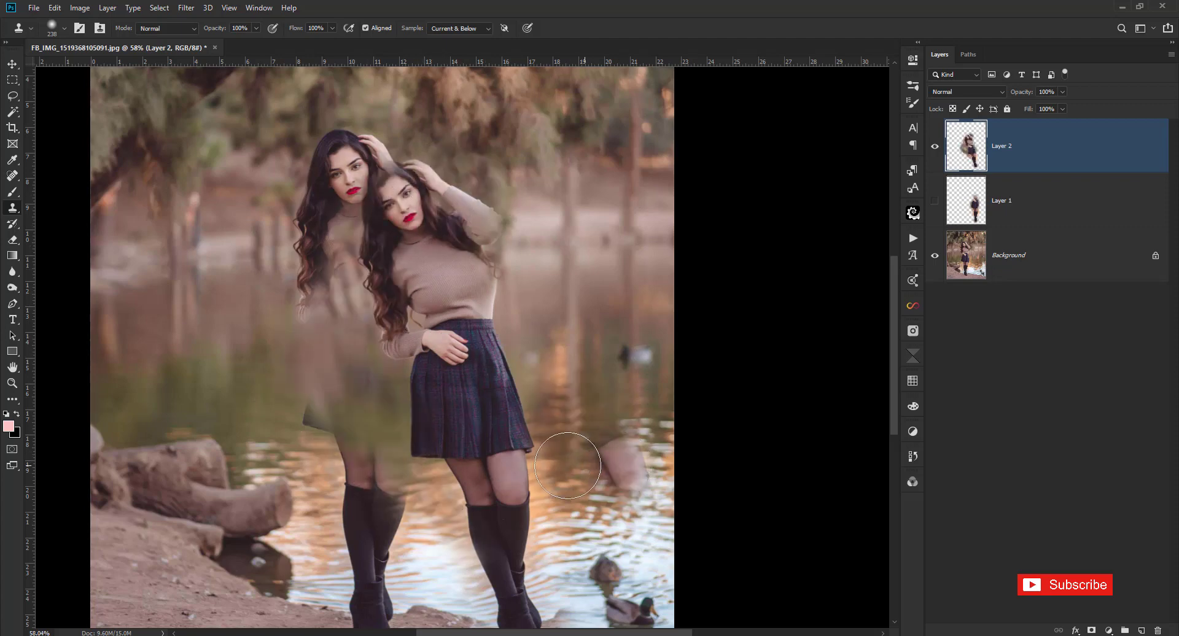
left_click(935, 148)
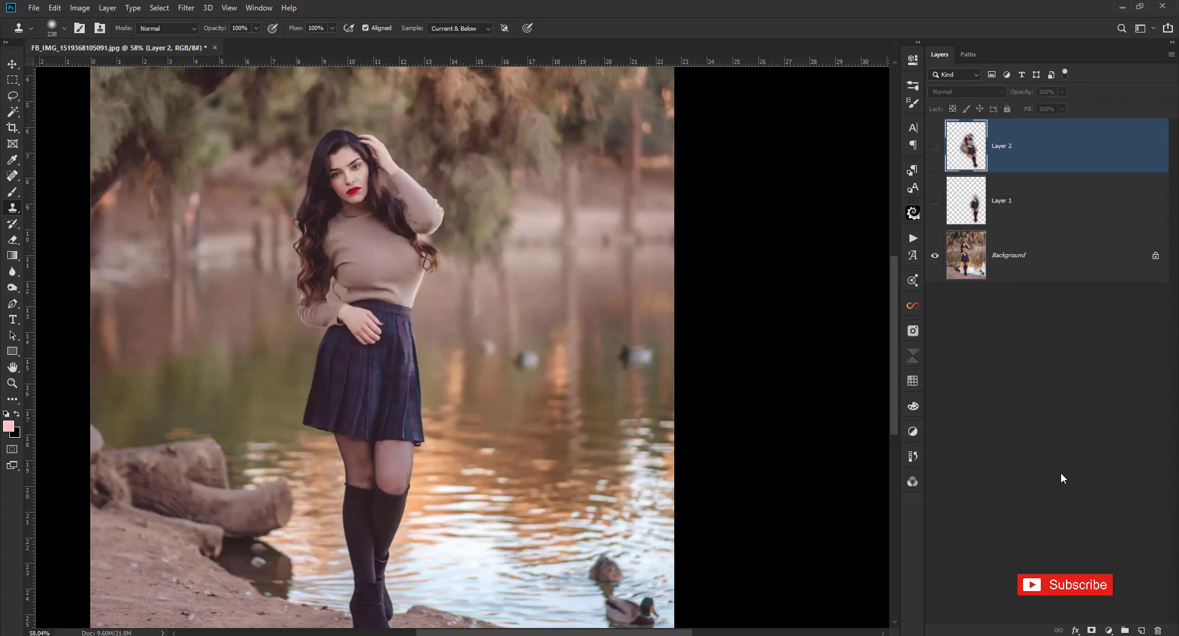
Step: Add Layer 3 and clone a boot onto the ground, redoing the misplaced stroke
left_click(1141, 629)
scroll(430, 320, "down", 5)
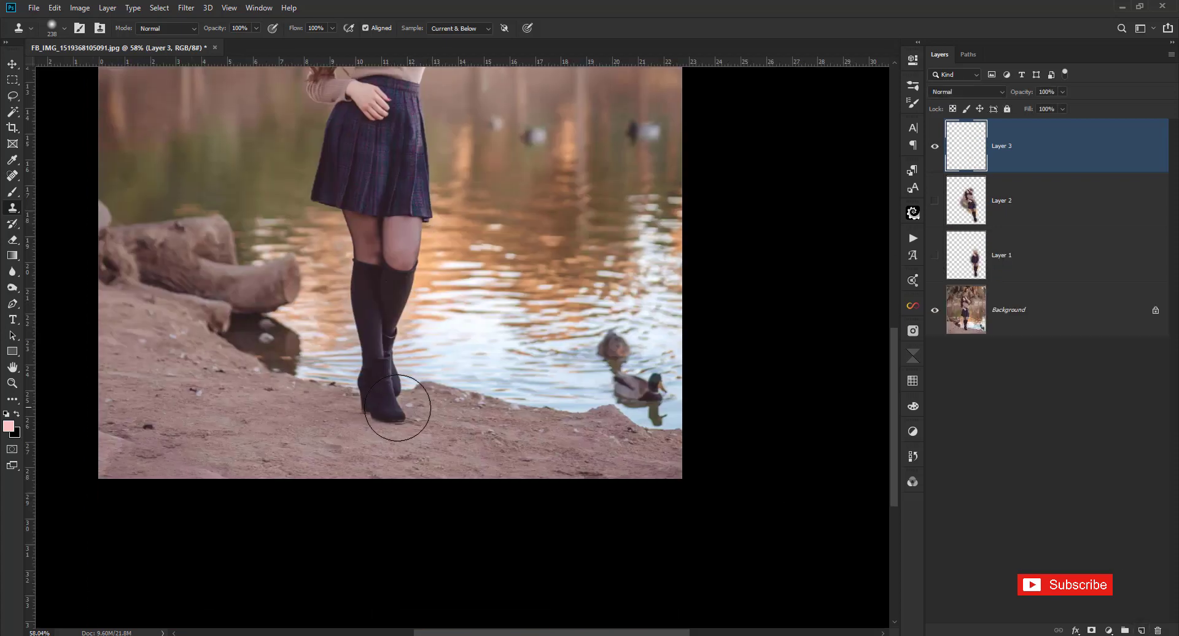
left_click(385, 404, "alt")
left_click_drag(497, 421, 522, 422)
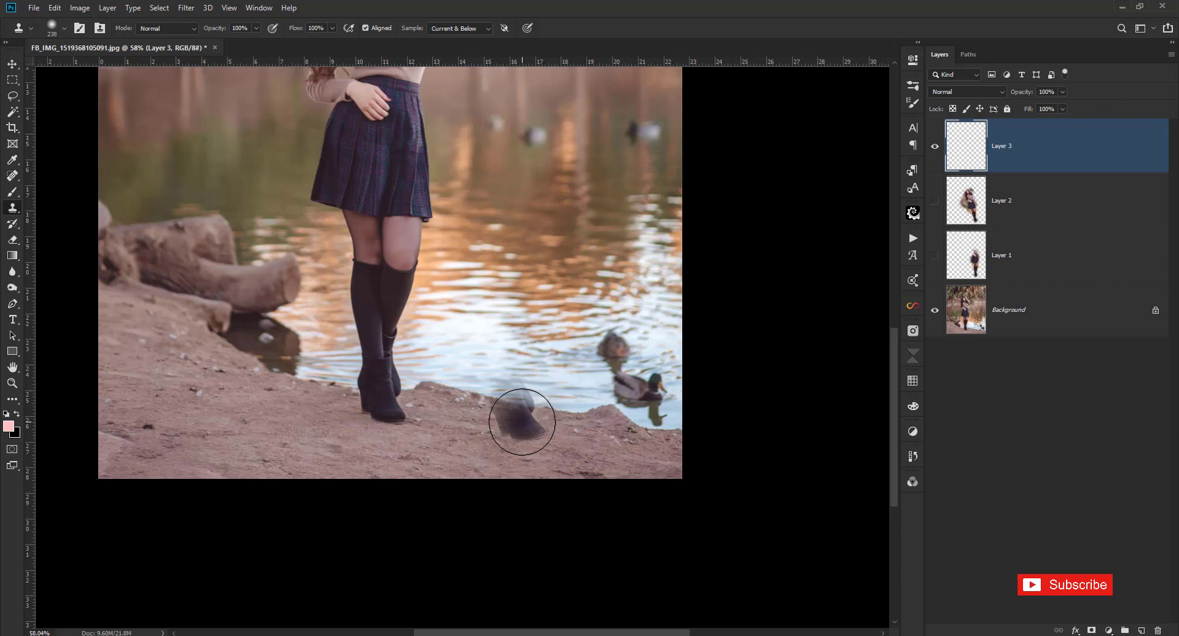
key("ctrl+z")
key("ctrl+z")
key("ctrl+z")
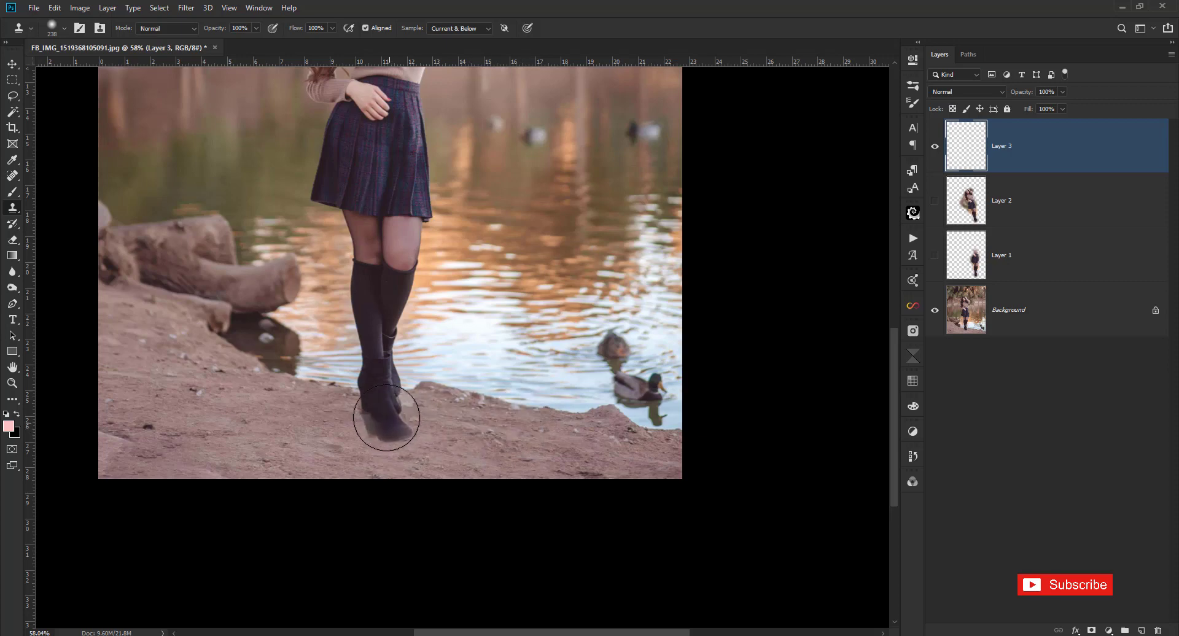
left_click(407, 396, "alt")
left_click_drag(492, 419, 519, 422)
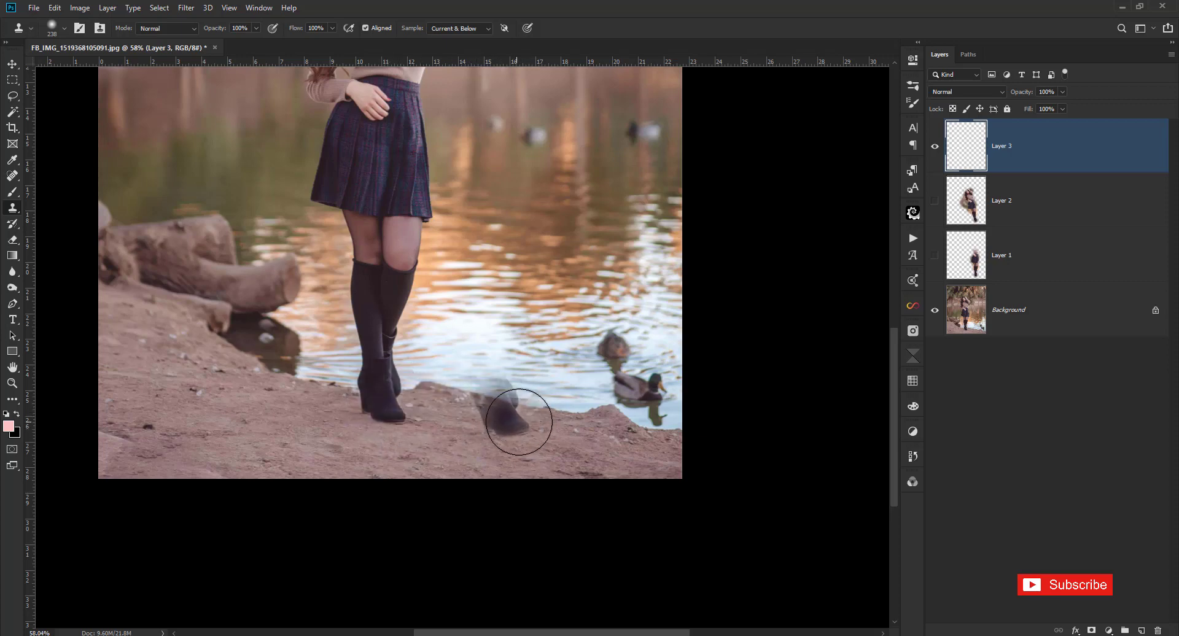
Step: Paint the duplicate's legs, skirt, upper body and head, then hide Layer 3
scroll(519, 422, "up", 1)
scroll(519, 422, "up", 1)
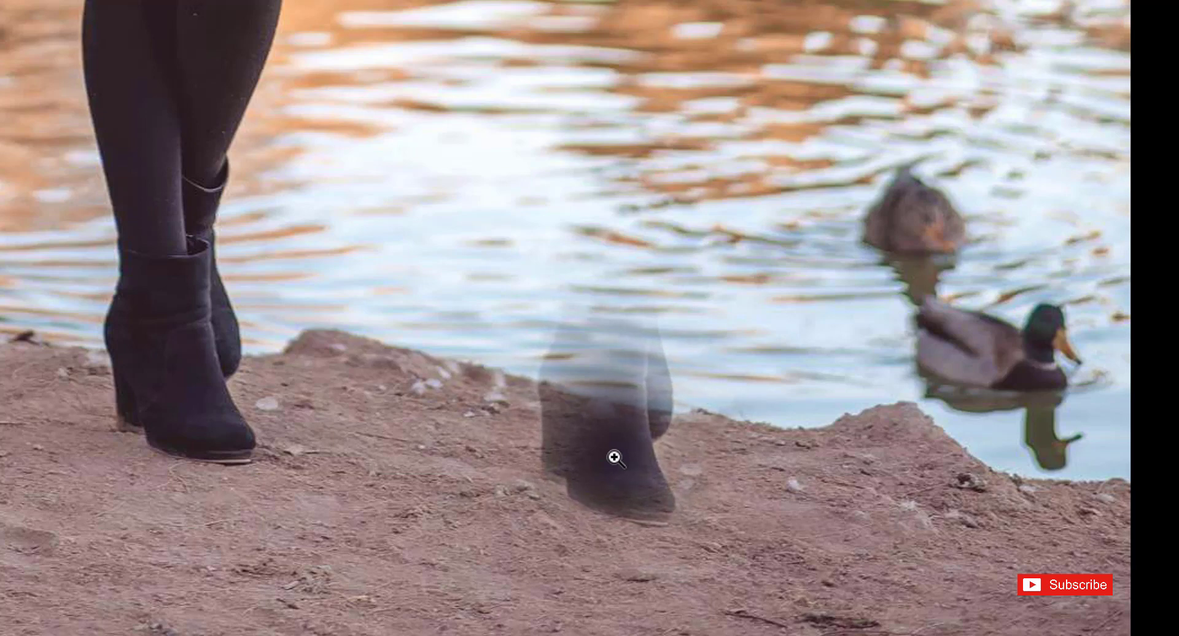
left_click_drag(614, 457, 691, 151)
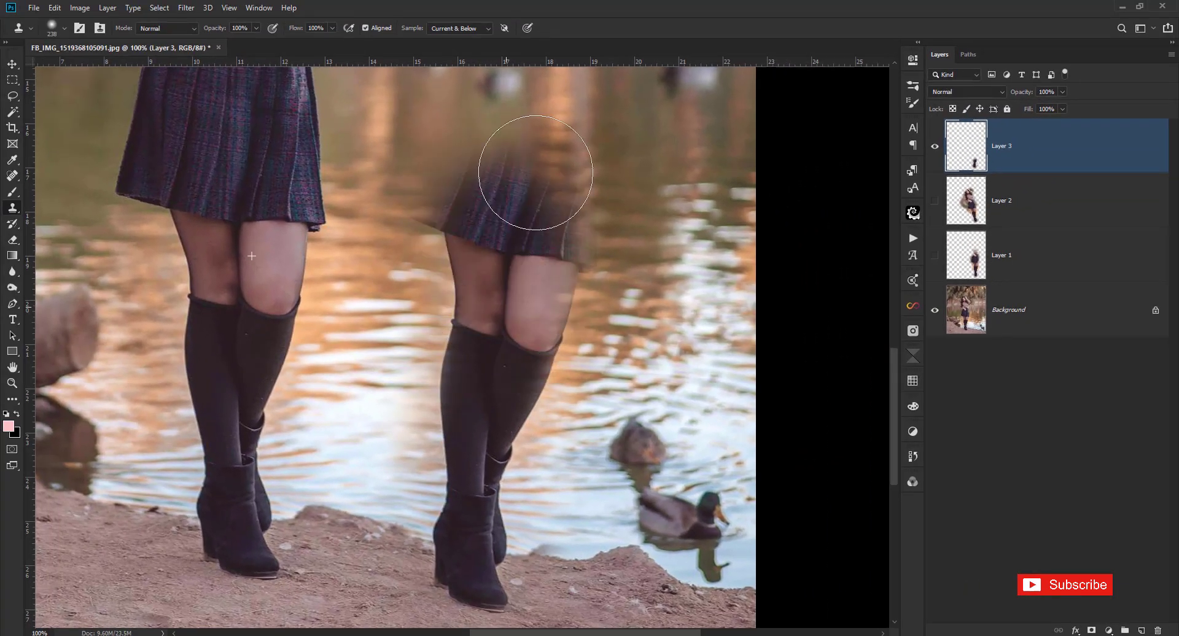
left_click_drag(537, 163, 500, 211)
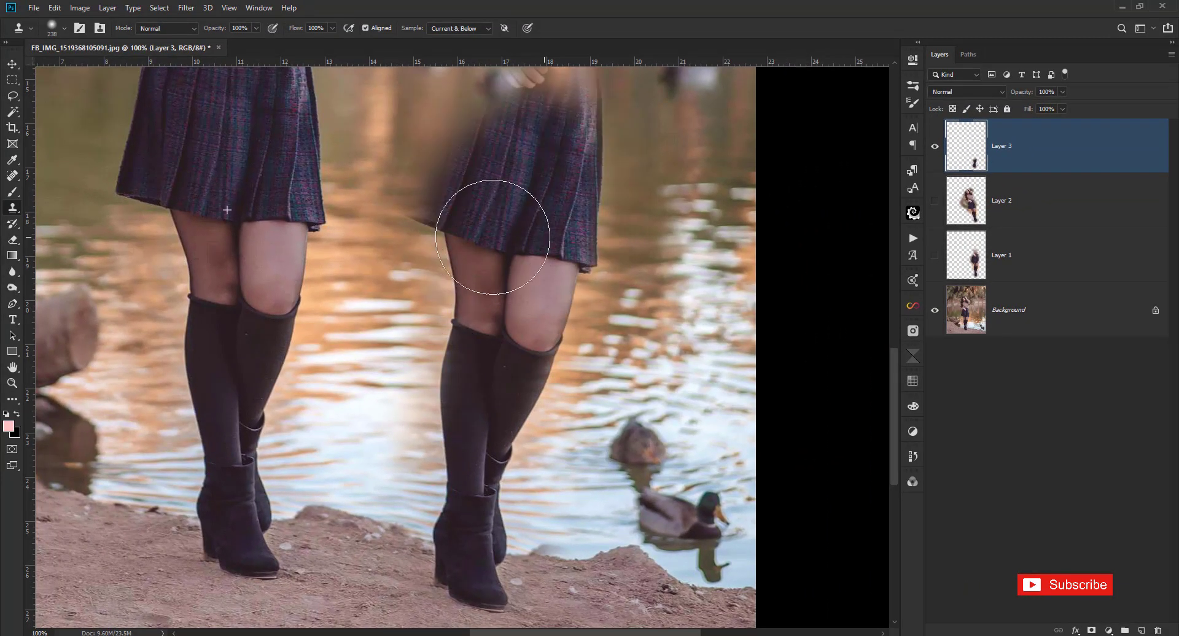
scroll(479, 337, "down", 1)
mouse_move(534, 343)
left_mouse_down()
mouse_move(574, 265)
mouse_move(523, 430)
left_mouse_up()
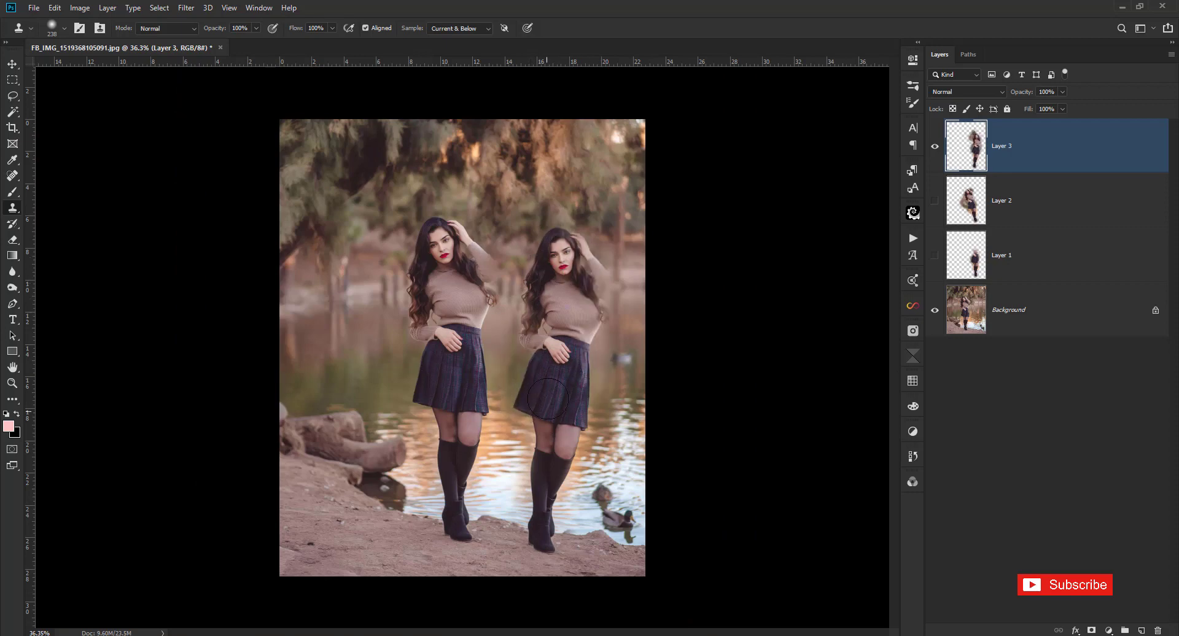
scroll(576, 384, "down", 3)
left_click(935, 146)
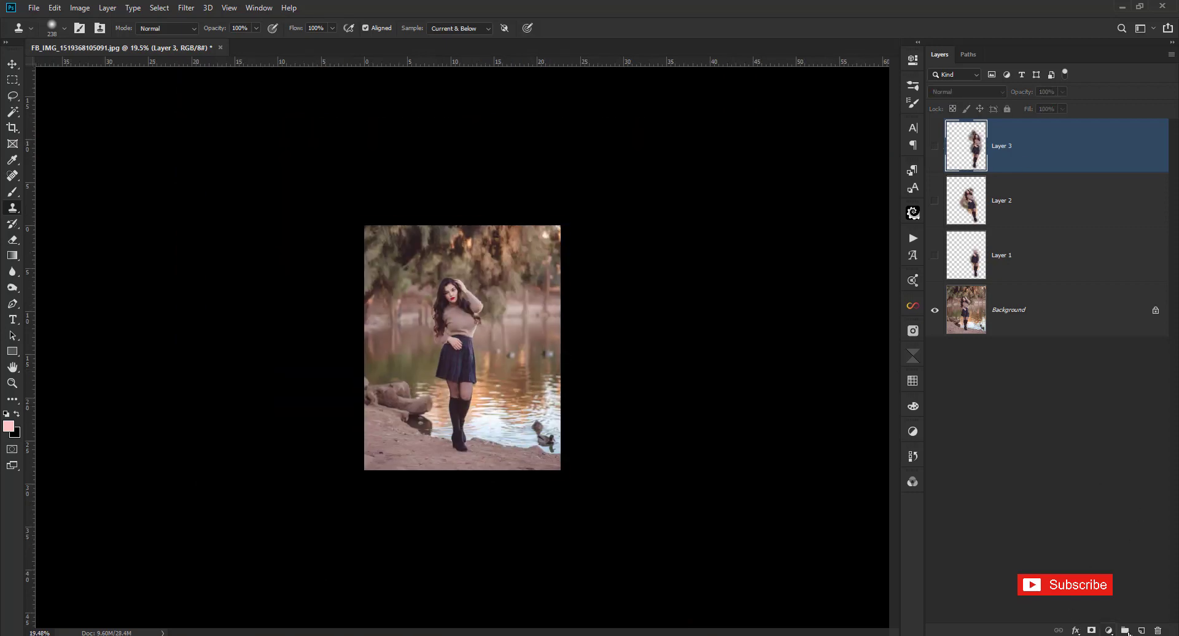
scroll(488, 457, "up", 5)
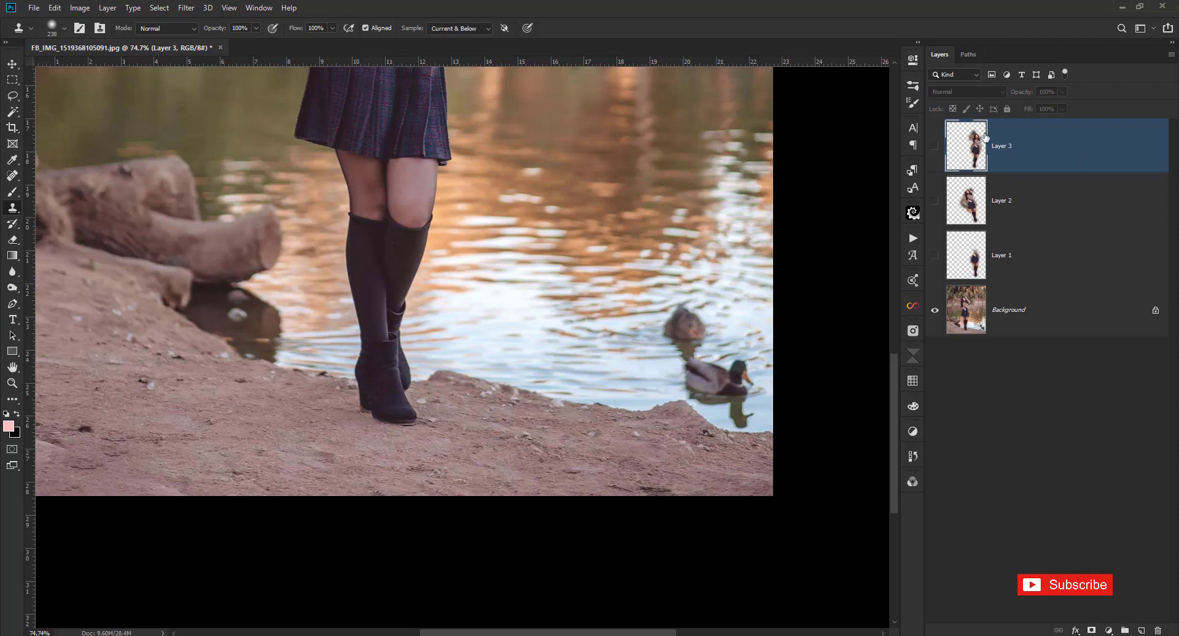
Step: On new Layer 4, sample the boot and clone a smaller copy of the woman, boot to head, by the water
left_click(1142, 631)
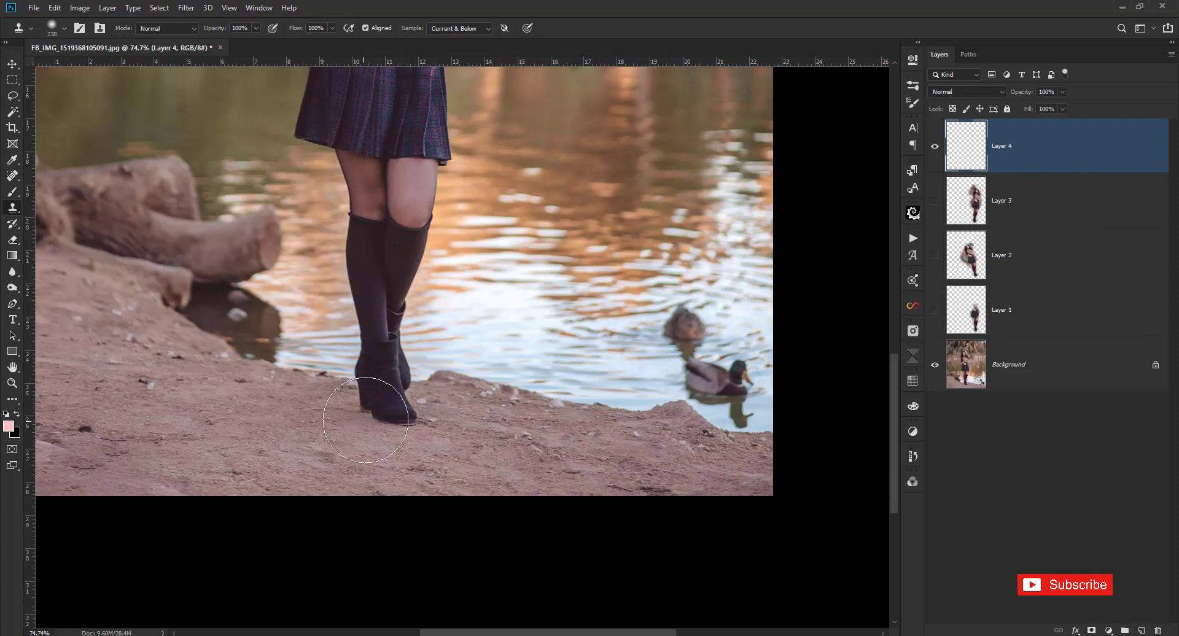
left_click(393, 398, "alt")
mouse_move(568, 420)
left_mouse_down()
mouse_move(574, 408)
mouse_move(571, 417)
left_mouse_up()
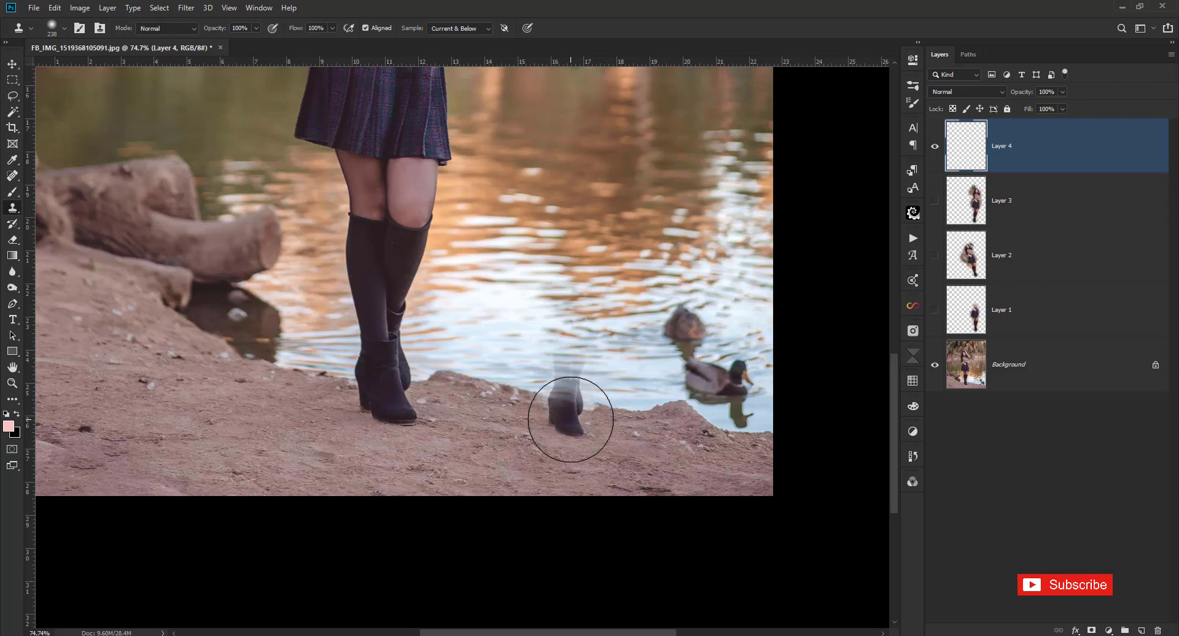
left_click_drag(571, 417, 580, 129)
scroll(571, 316, "up", 3)
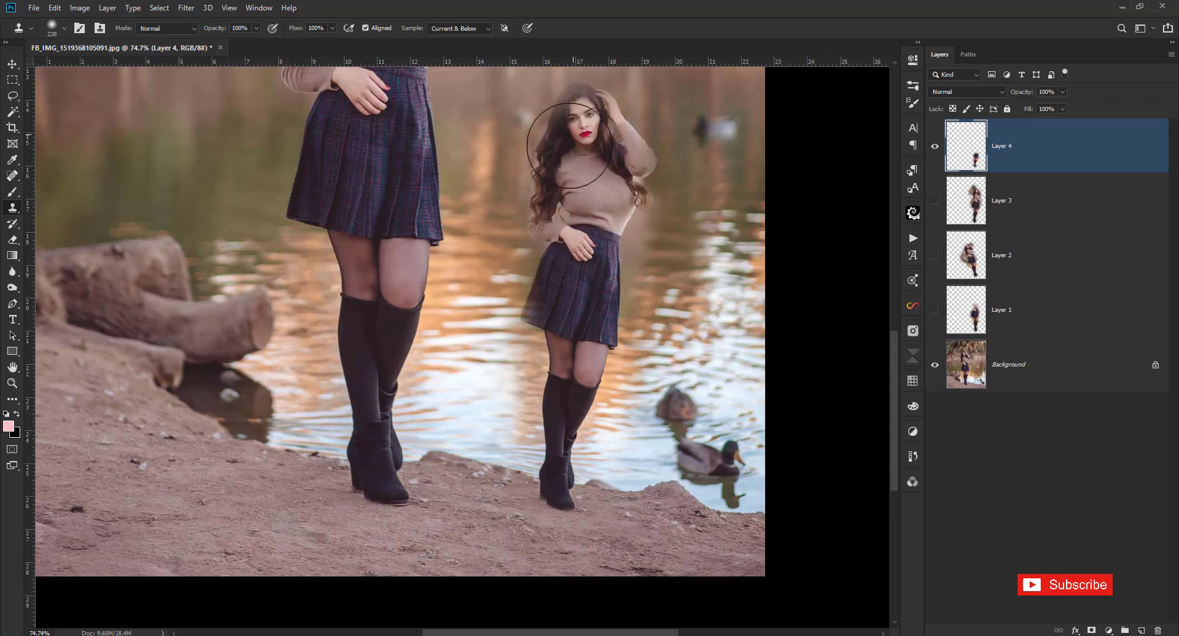
scroll(581, 129, "up", 3)
left_click_drag(571, 184, 551, 372)
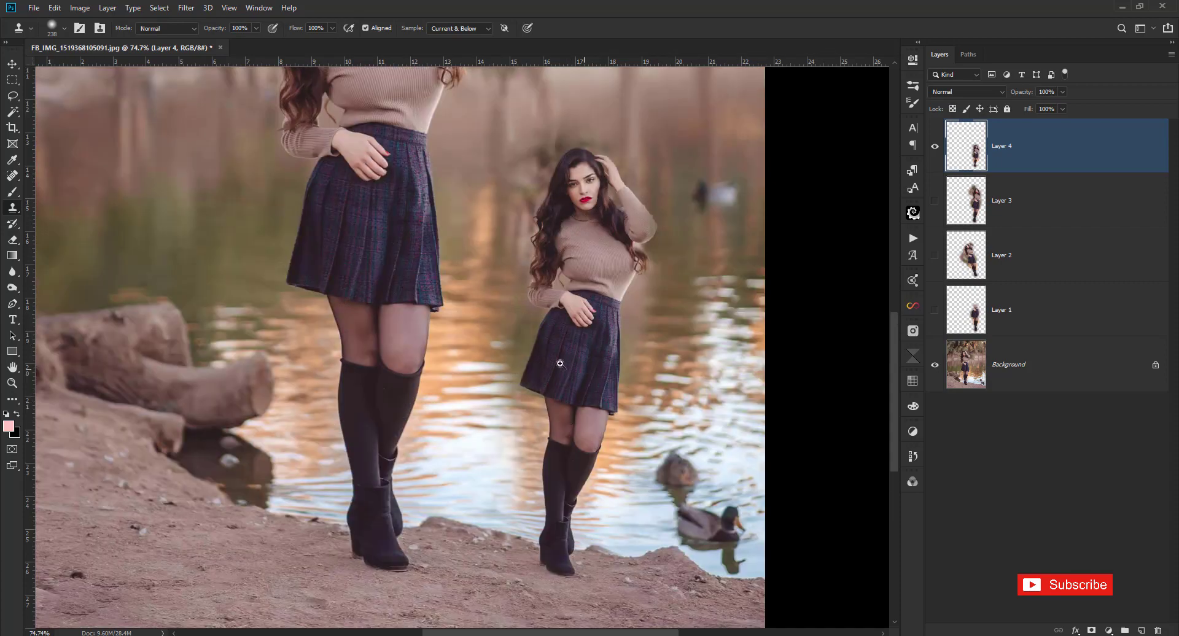
scroll(551, 372, "down", 3)
scroll(548, 369, "up", 2)
scroll(545, 367, "down", 1)
scroll(546, 367, "down", 1)
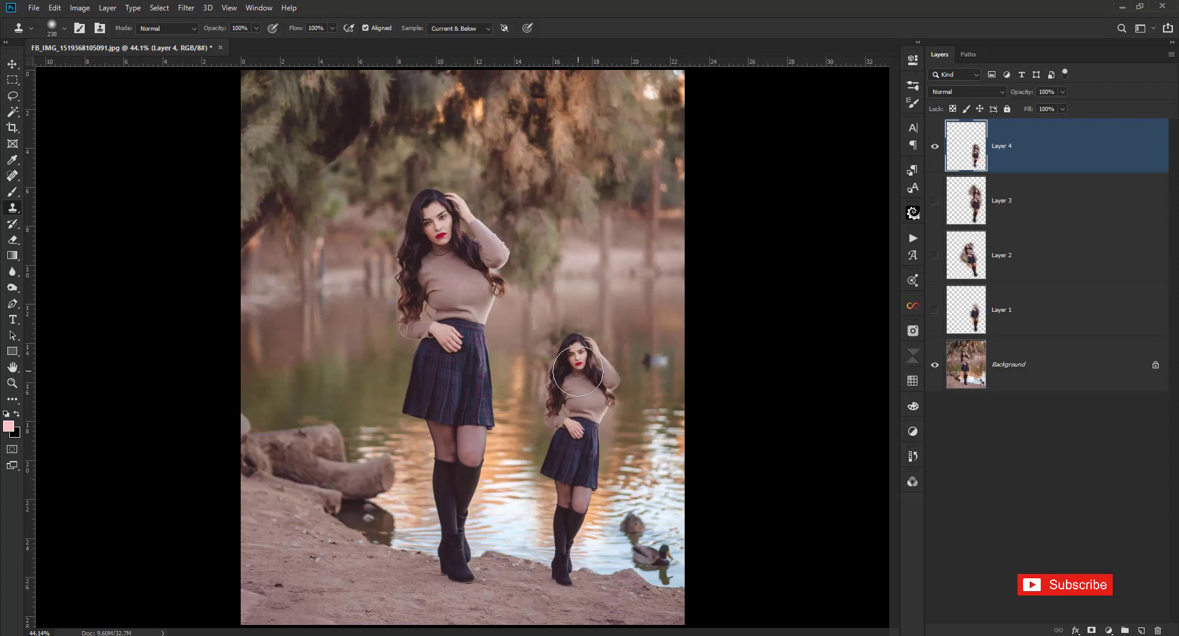
Step: Open the Clone Source panel from the Window menu and rotate the clone source to -21.3 degrees
left_click(258, 8)
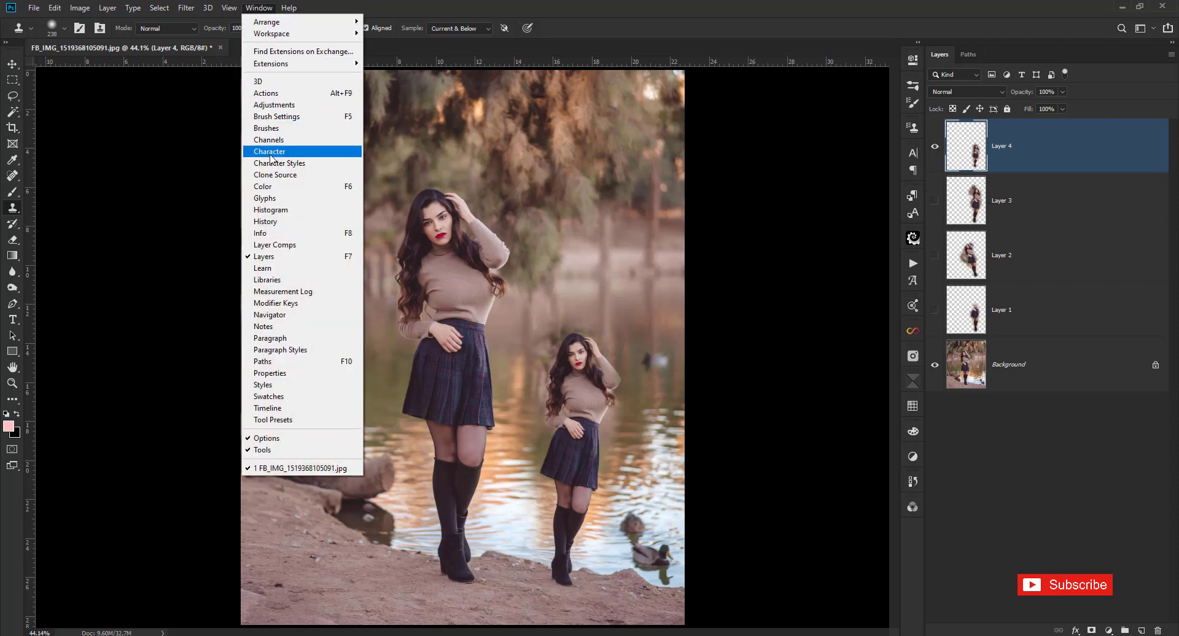
left_click(293, 177)
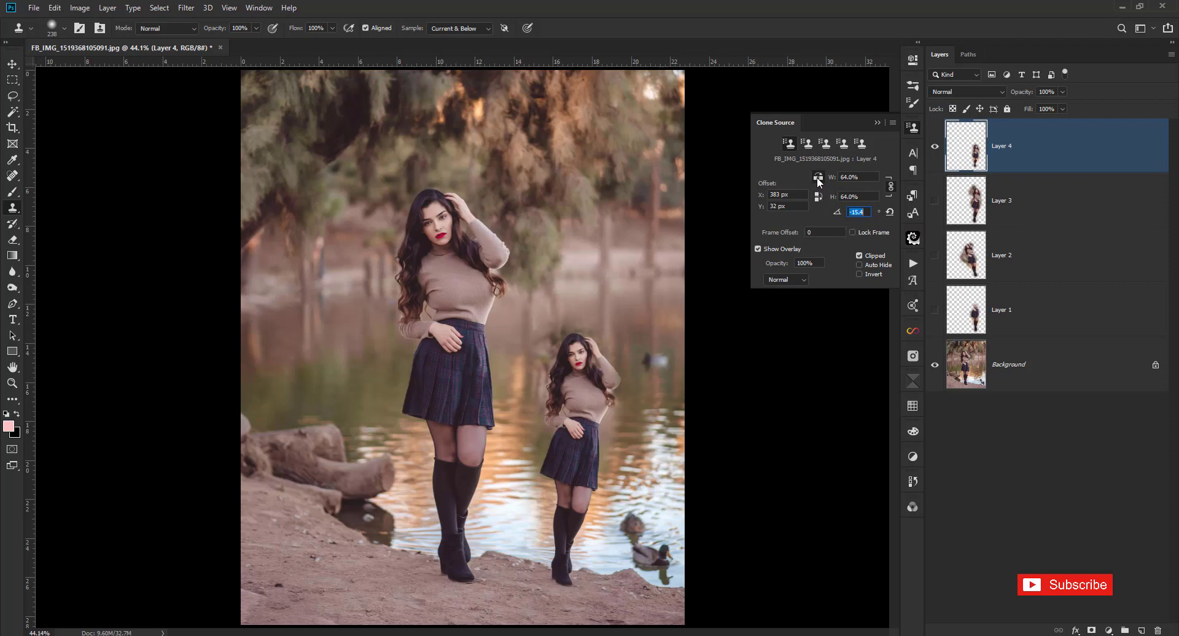
mouse_move(832, 209)
left_mouse_down()
mouse_move(798, 221)
mouse_move(908, 224)
left_mouse_up()
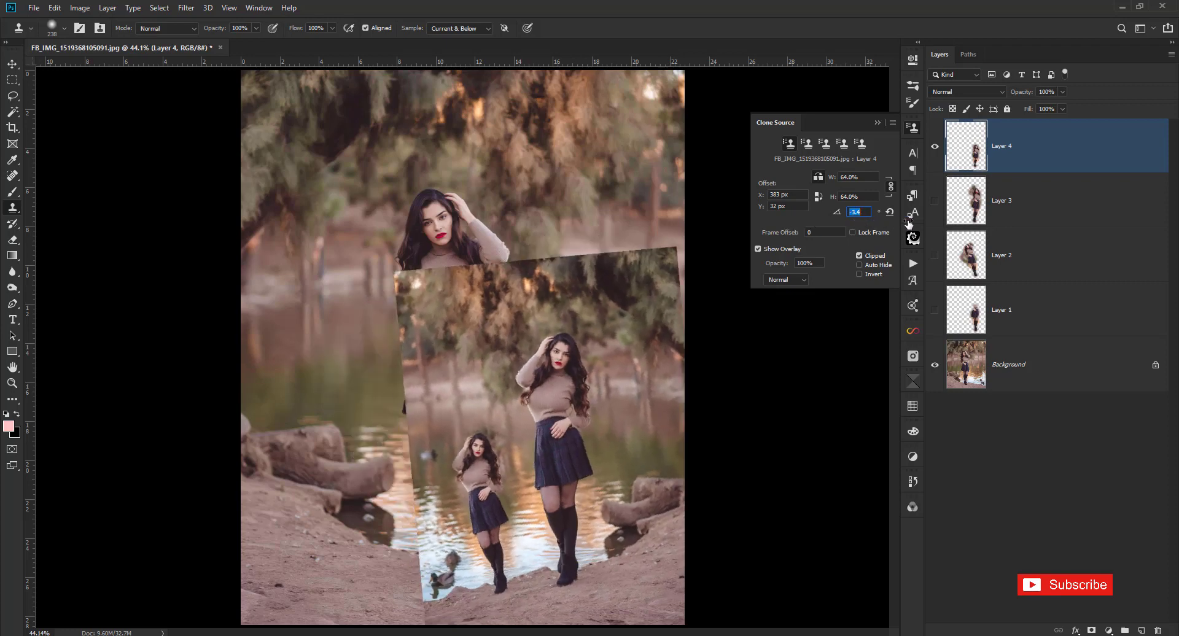